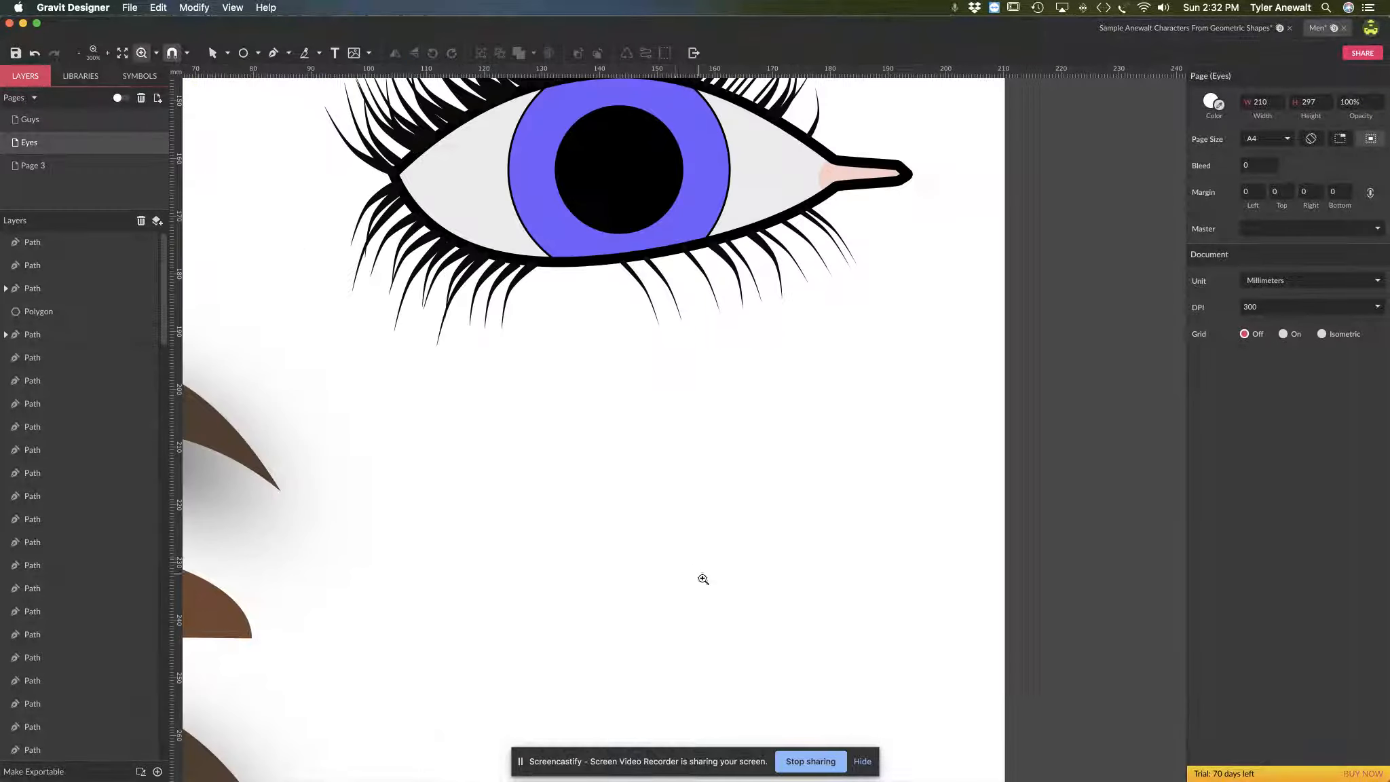
Draw a circle about 51.4 mm in diameter below the finished eye and convert it to a path
left_click(245, 53)
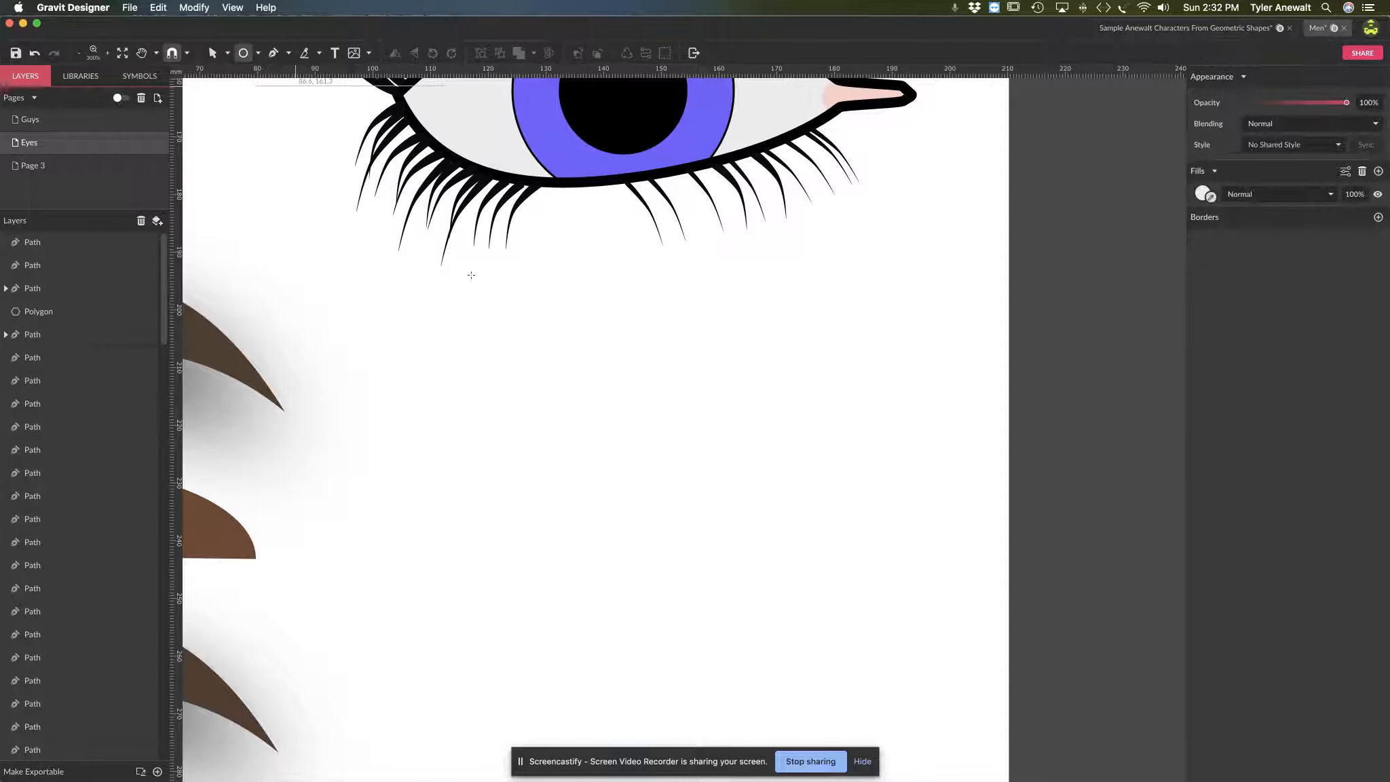
left_click_drag(494, 331, 790, 628)
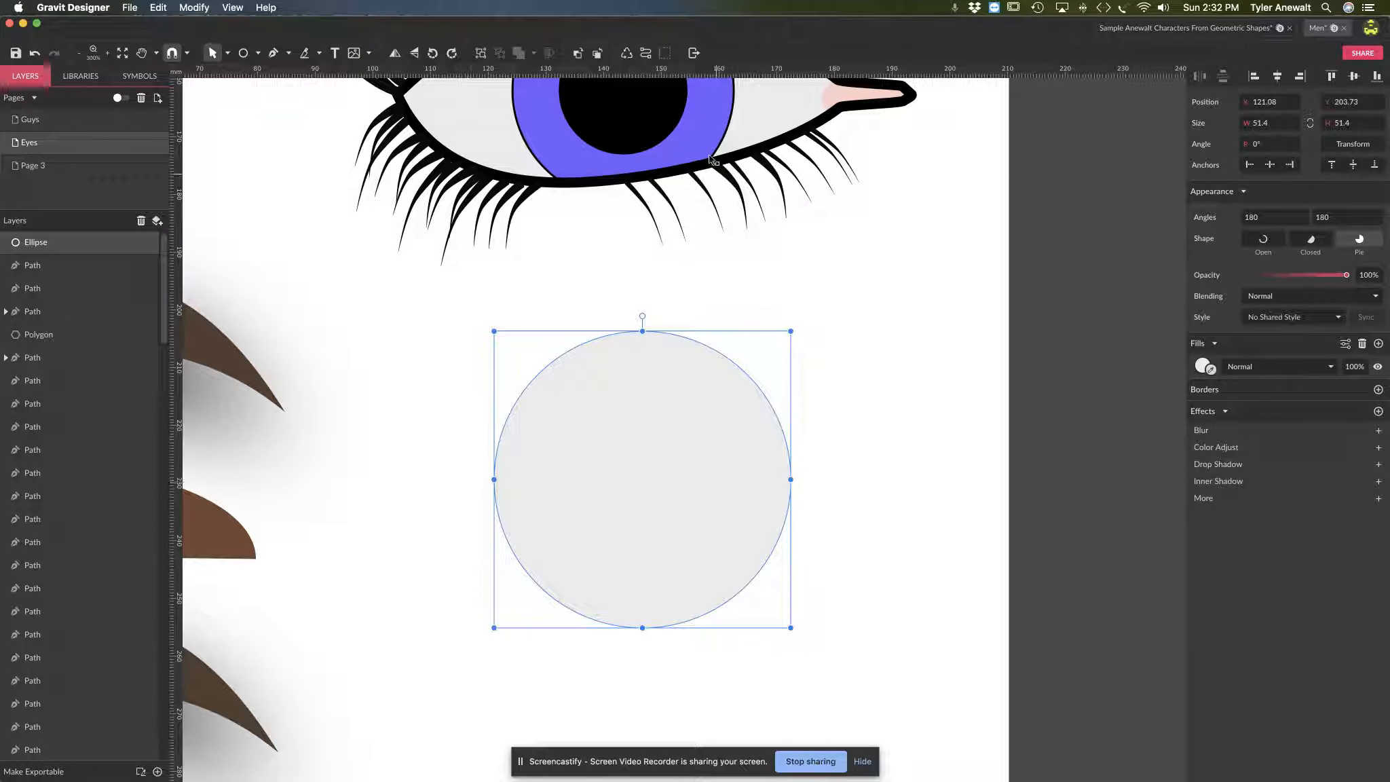
left_click(646, 55)
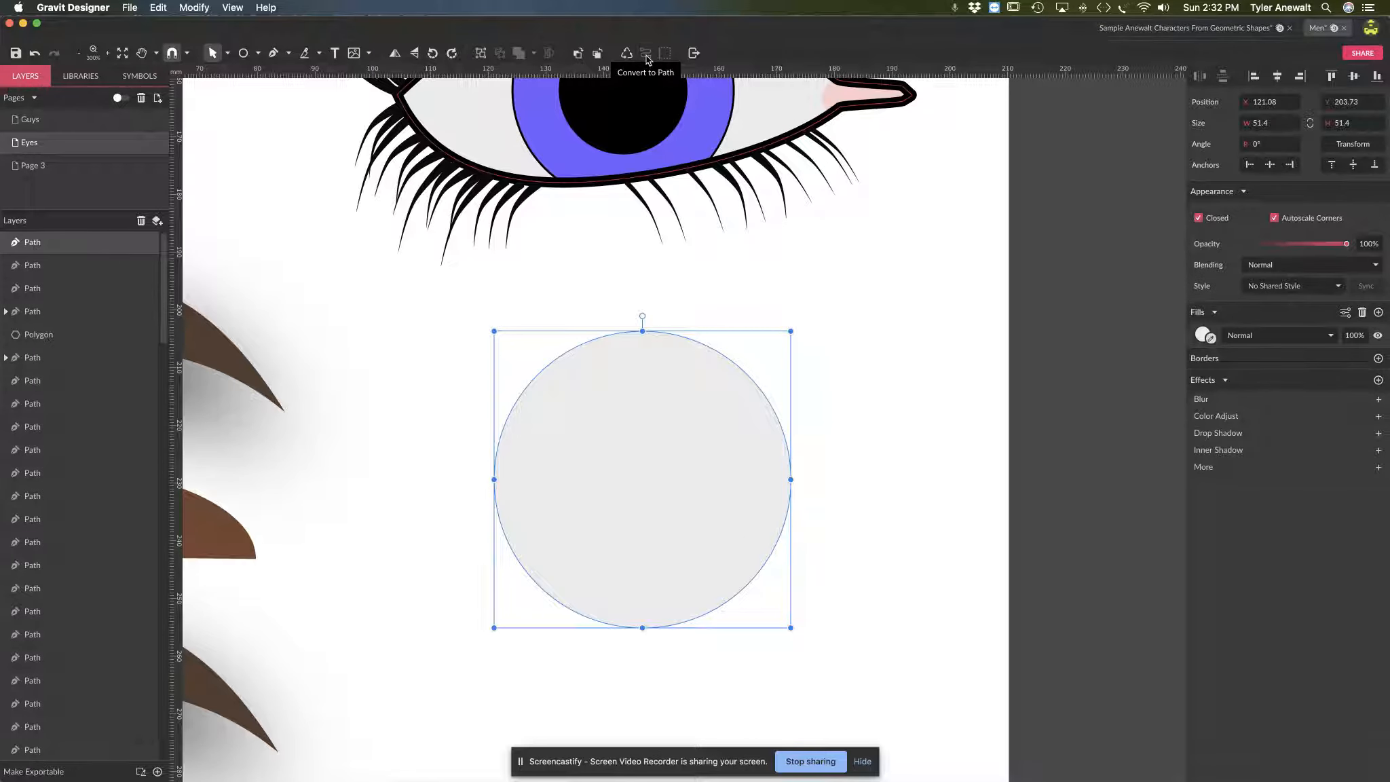
Change the circle's left and right anchor points to straight joints to form pointed eye corners
left_click(217, 55)
left_click(268, 91)
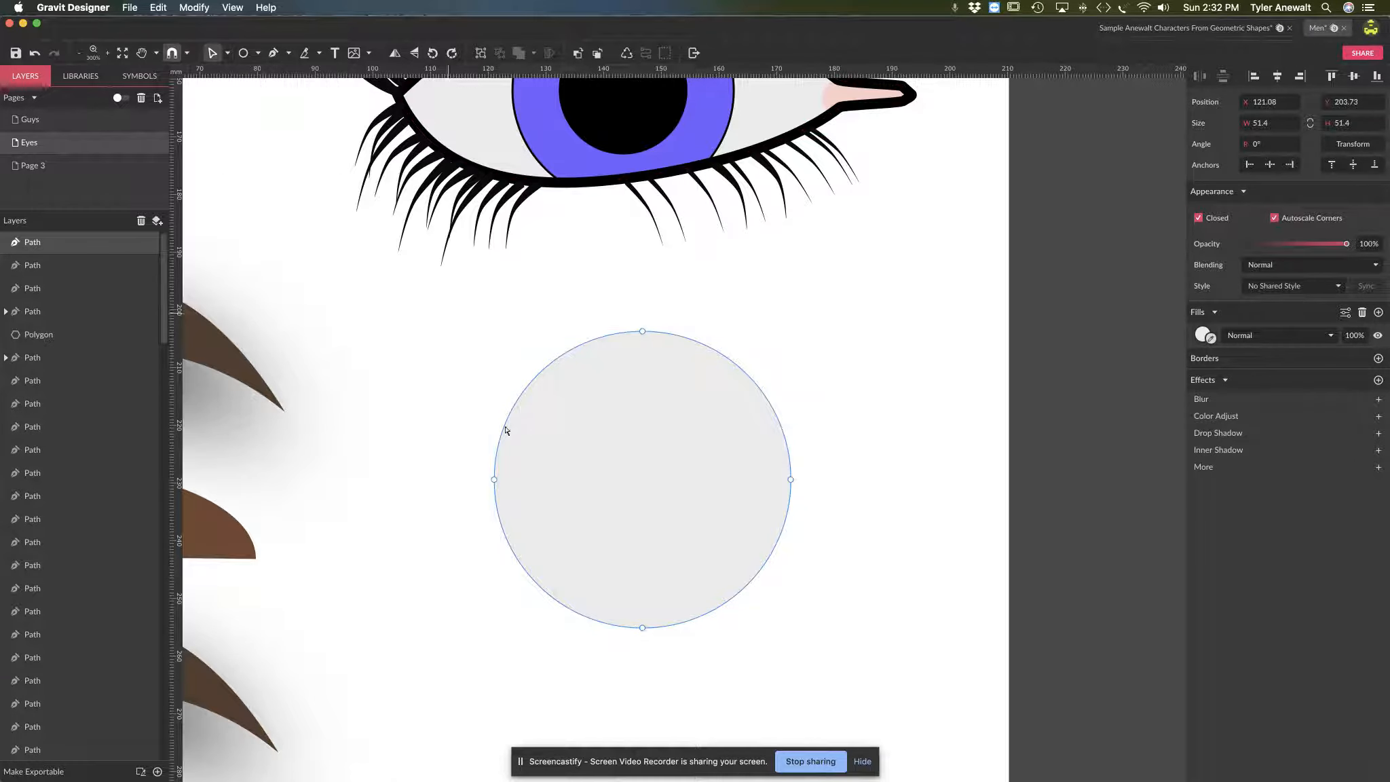
left_click(494, 480)
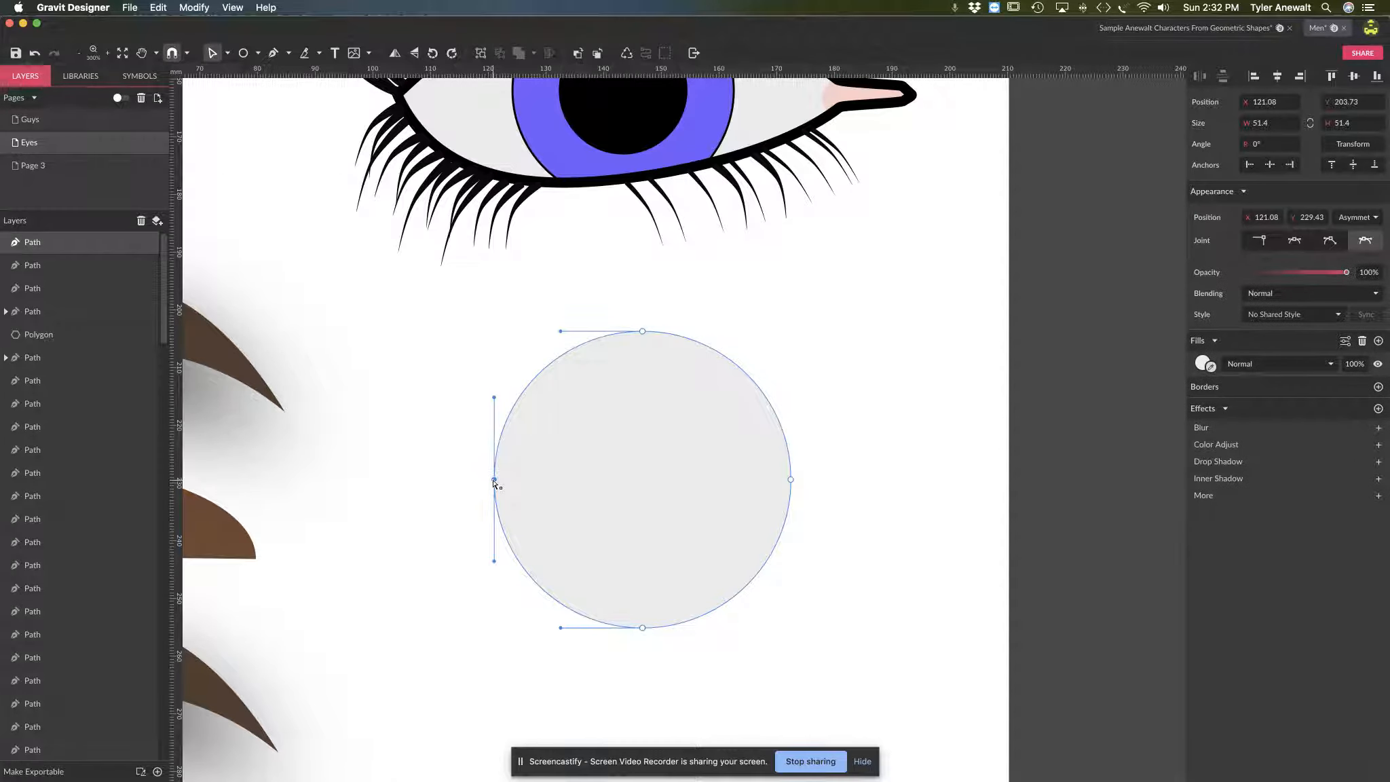
mouse_move(793, 485)
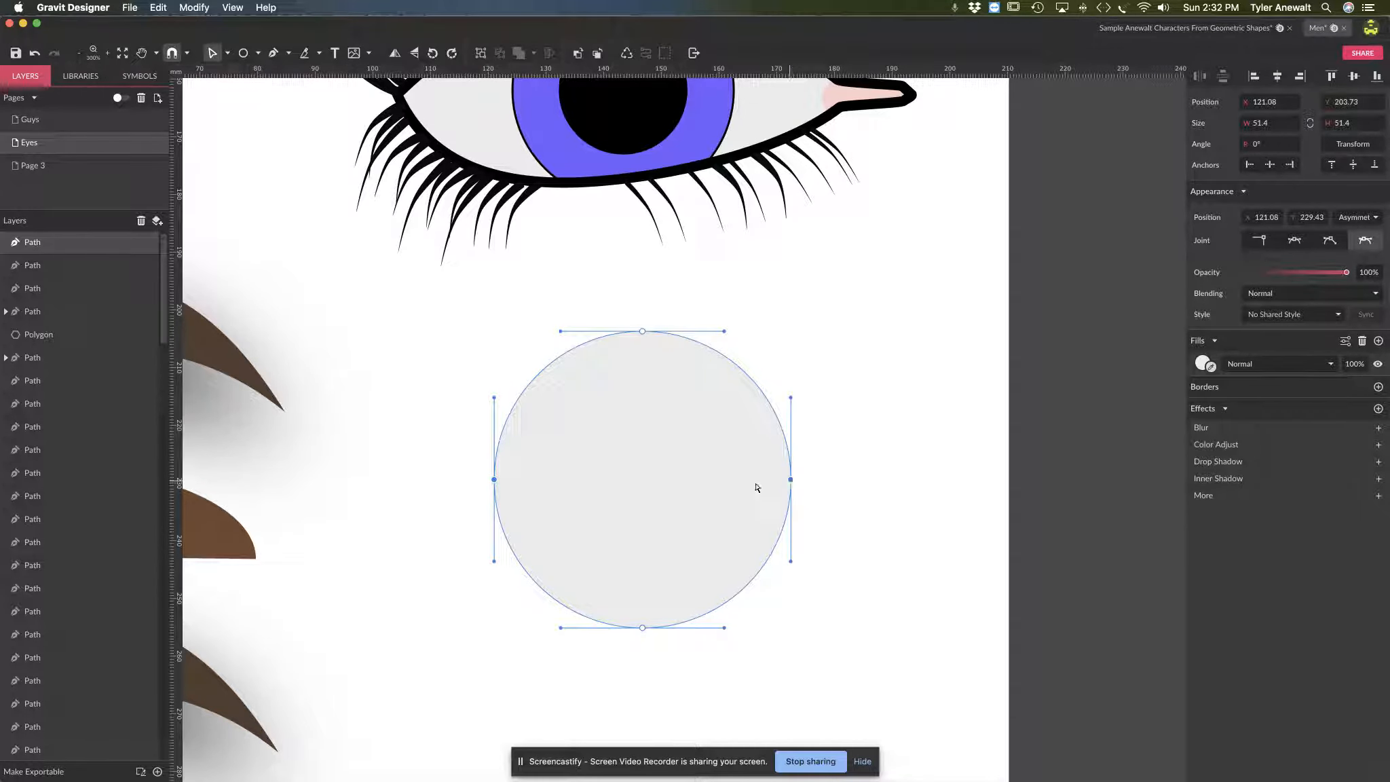
left_click(1261, 241)
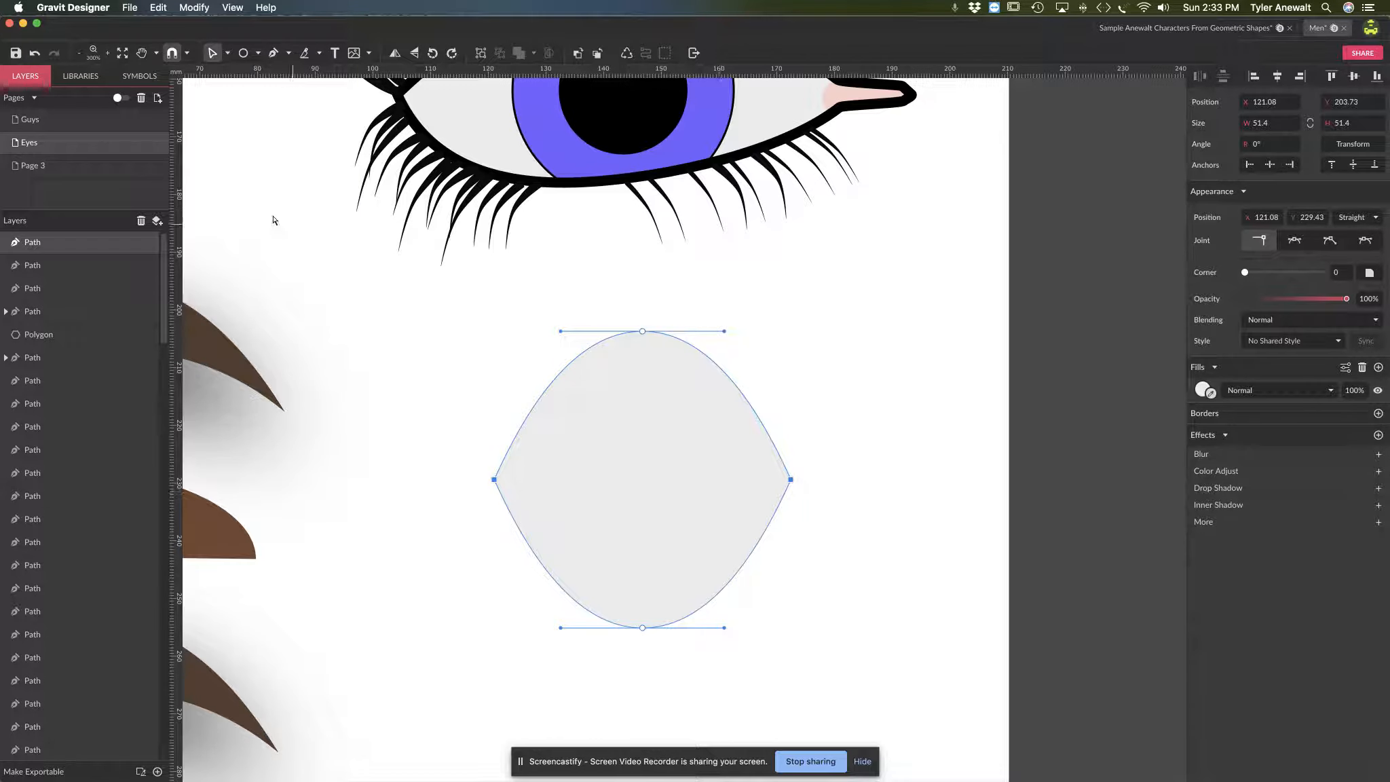
Squash the pointed shape to about 23.2 mm high and move it slightly up and to the left
left_click(227, 53)
left_click(253, 74)
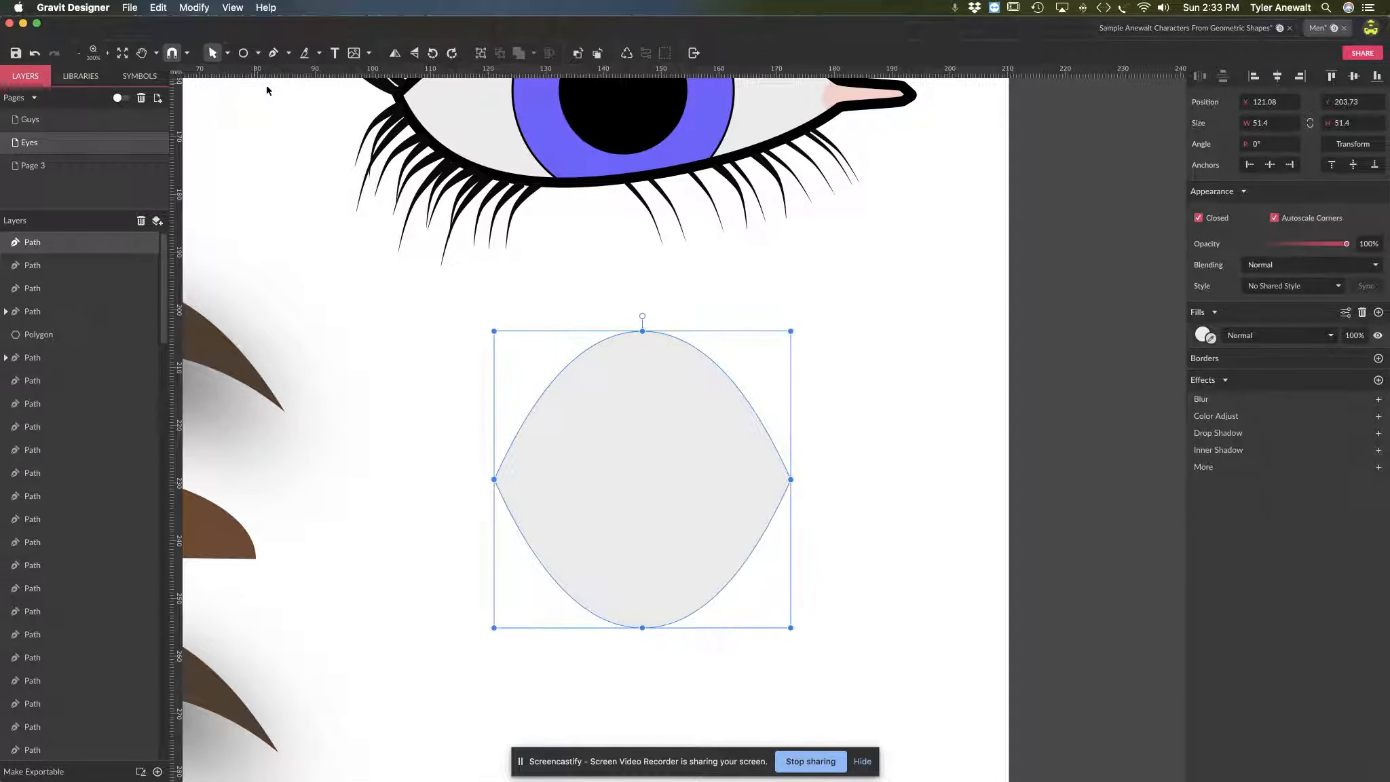
left_click_drag(642, 332, 642, 494)
left_click_drag(659, 541, 630, 421)
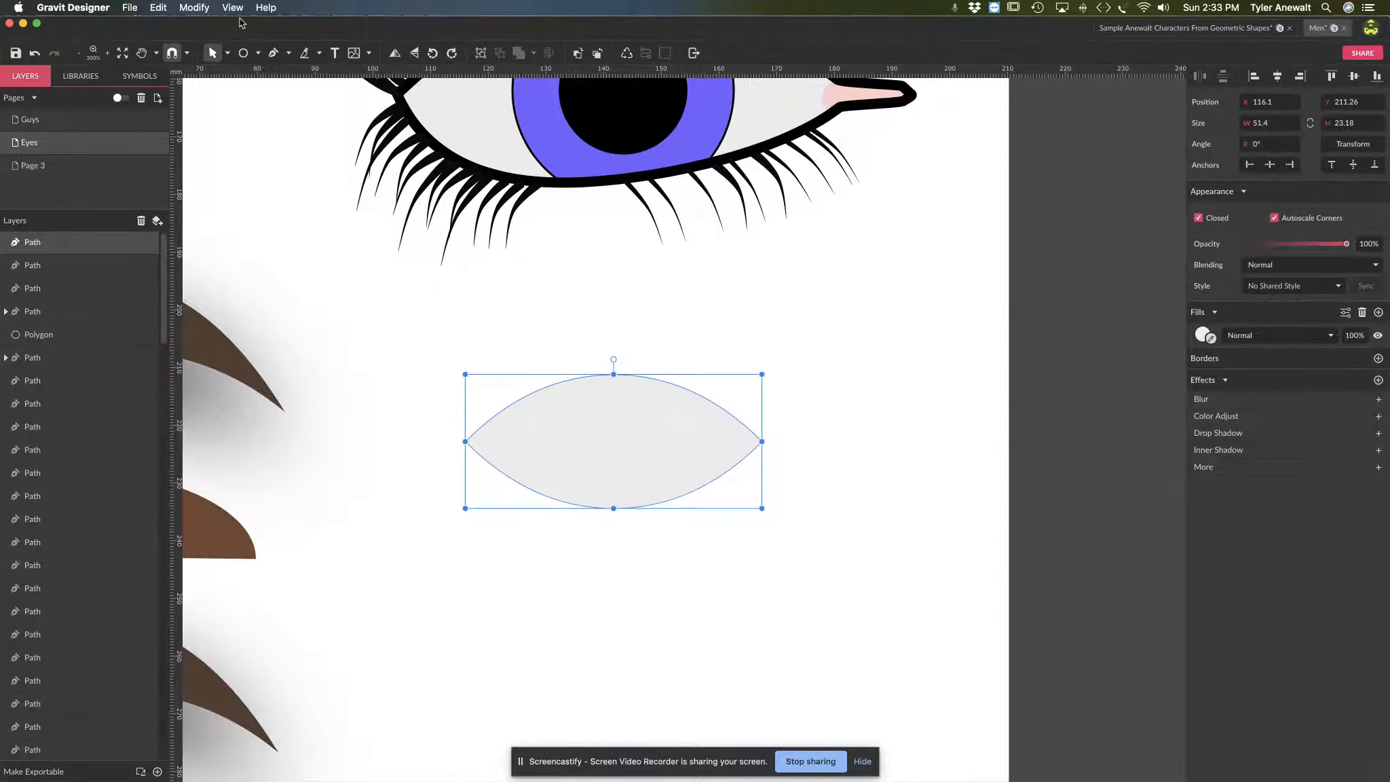
Add an anchor point on the upper and lower curves of the eye shape, close to its right corner
left_click(227, 53)
left_click(244, 91)
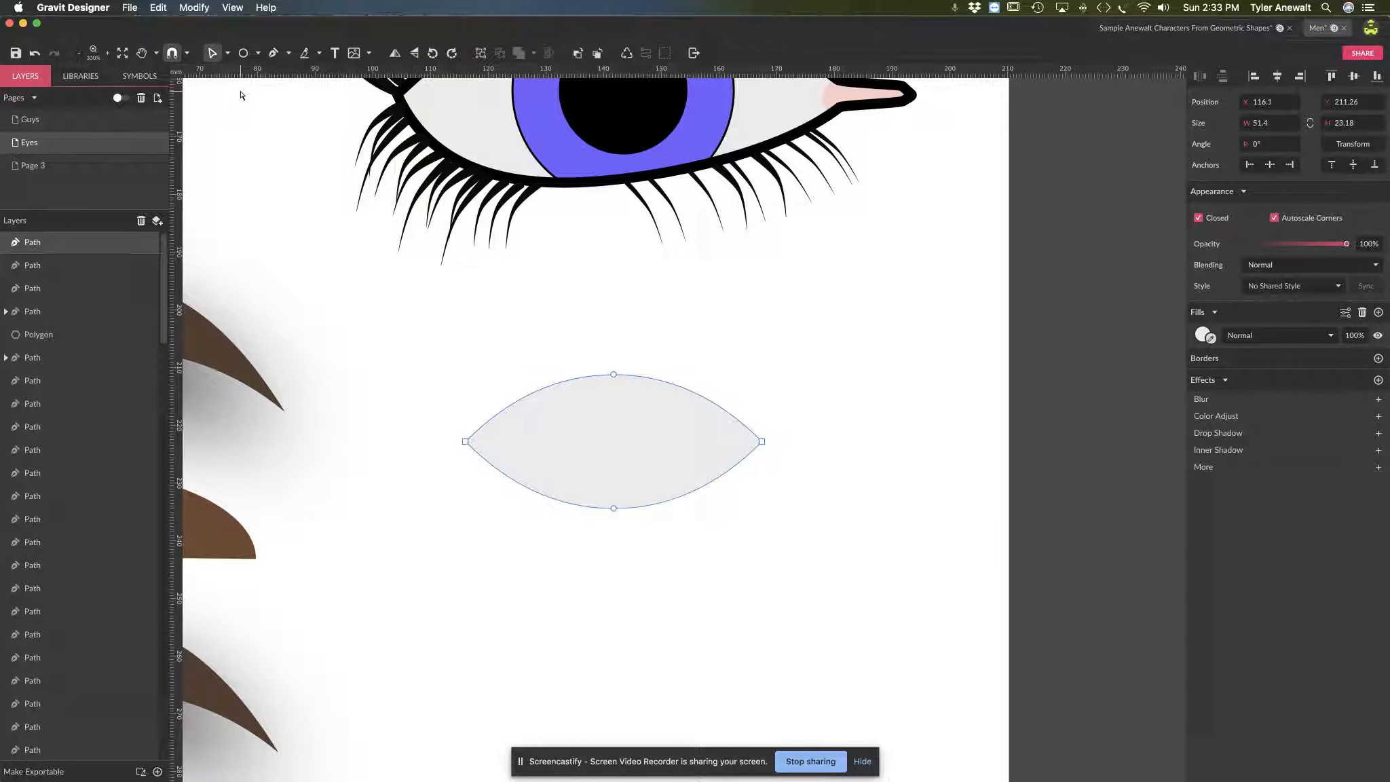
key("space")
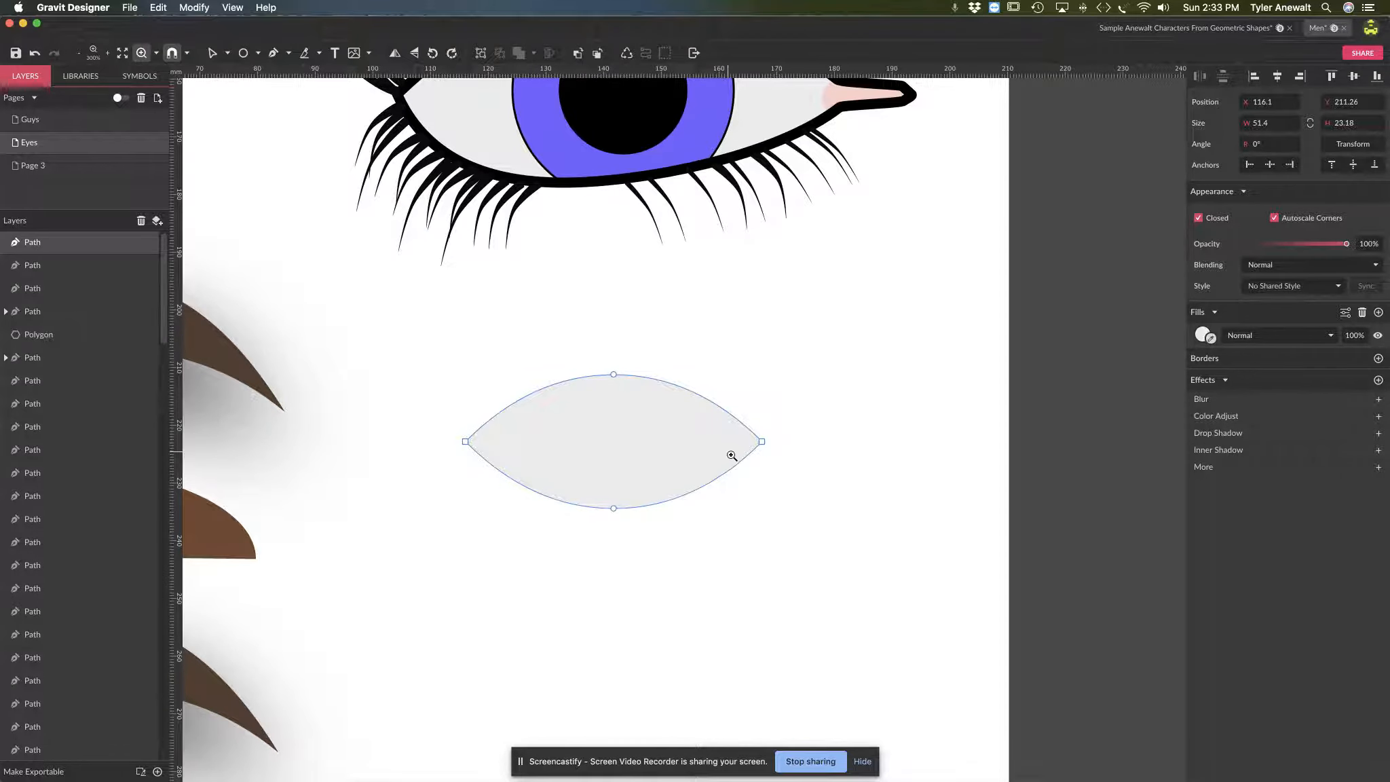
left_click(731, 456)
left_click_drag(721, 421, 857, 428)
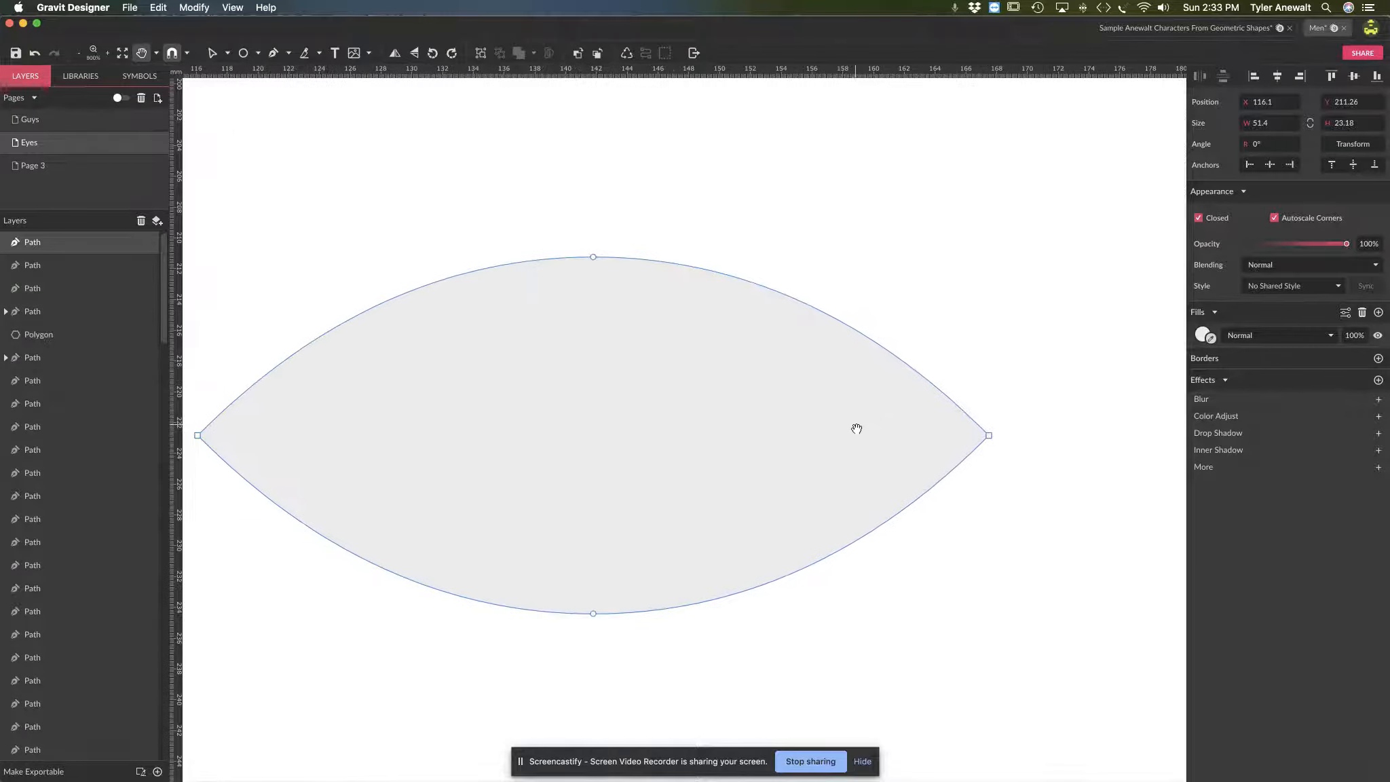
left_click(951, 402)
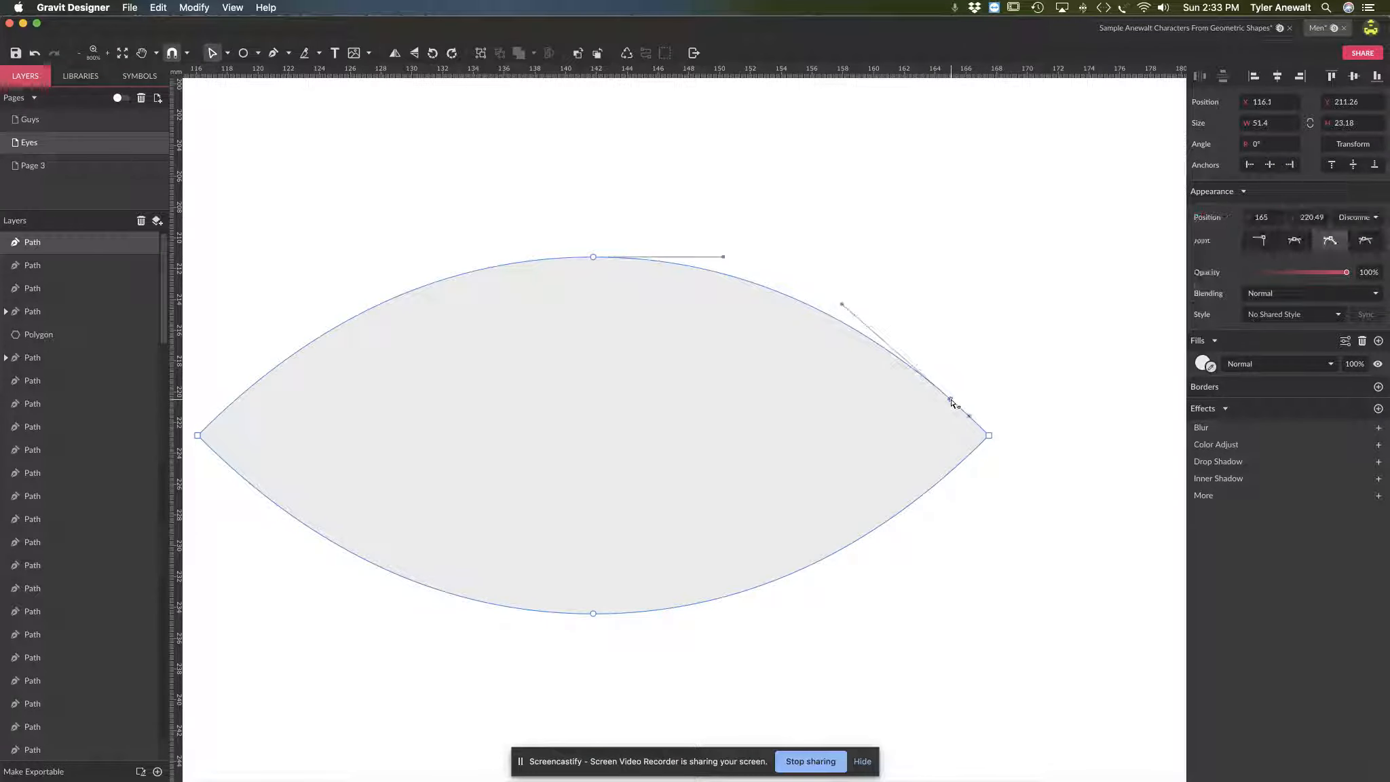
left_click(953, 470)
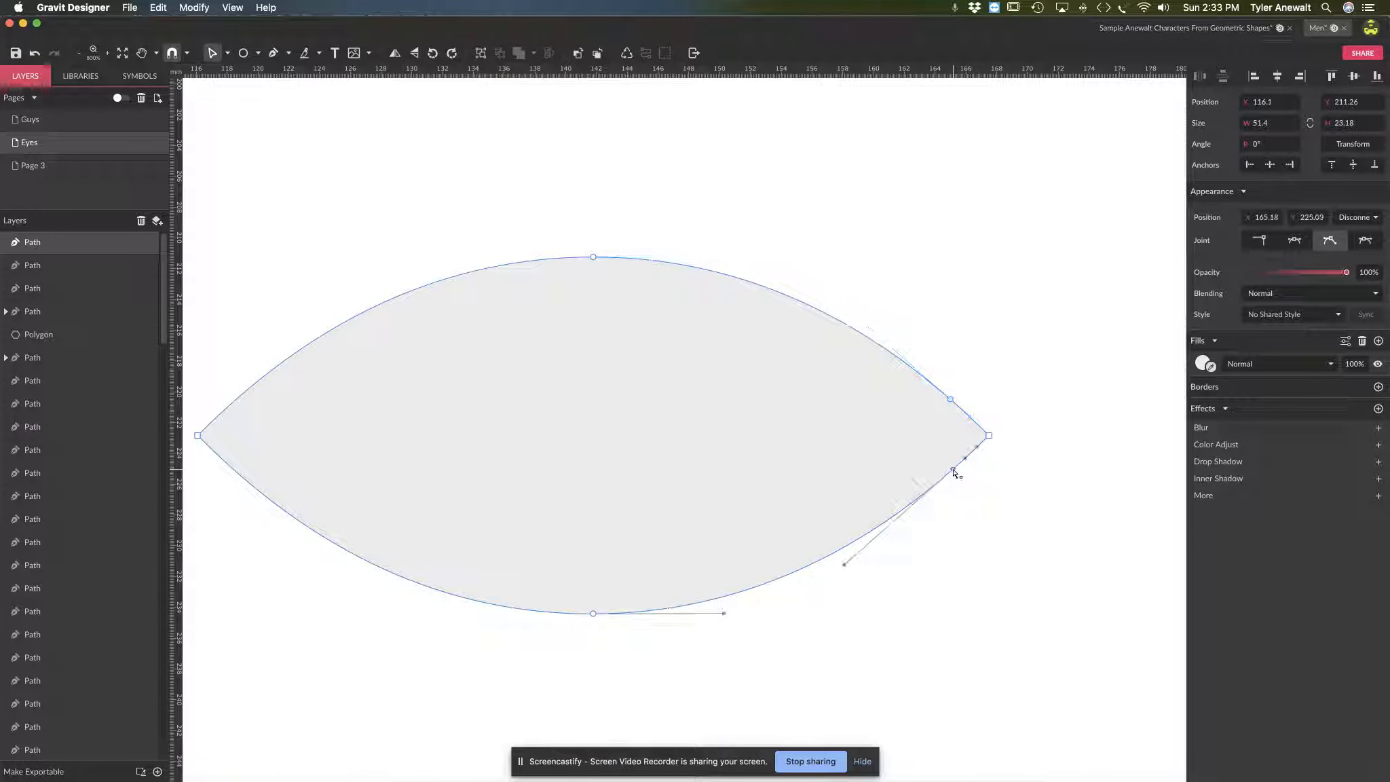
Give the eye shape's right corner point a mirrored joint and pull it outward to form a tear duct
left_click(989, 436)
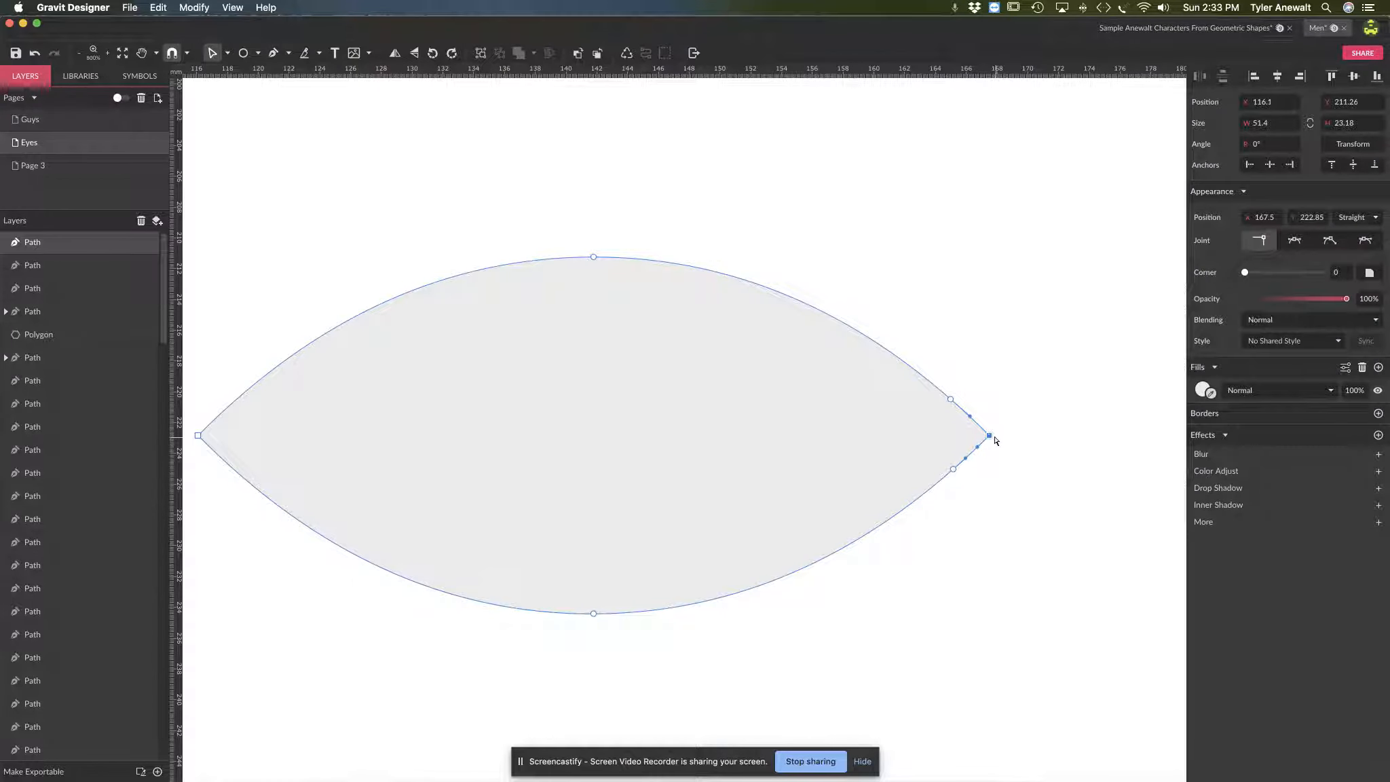
left_click(1294, 240)
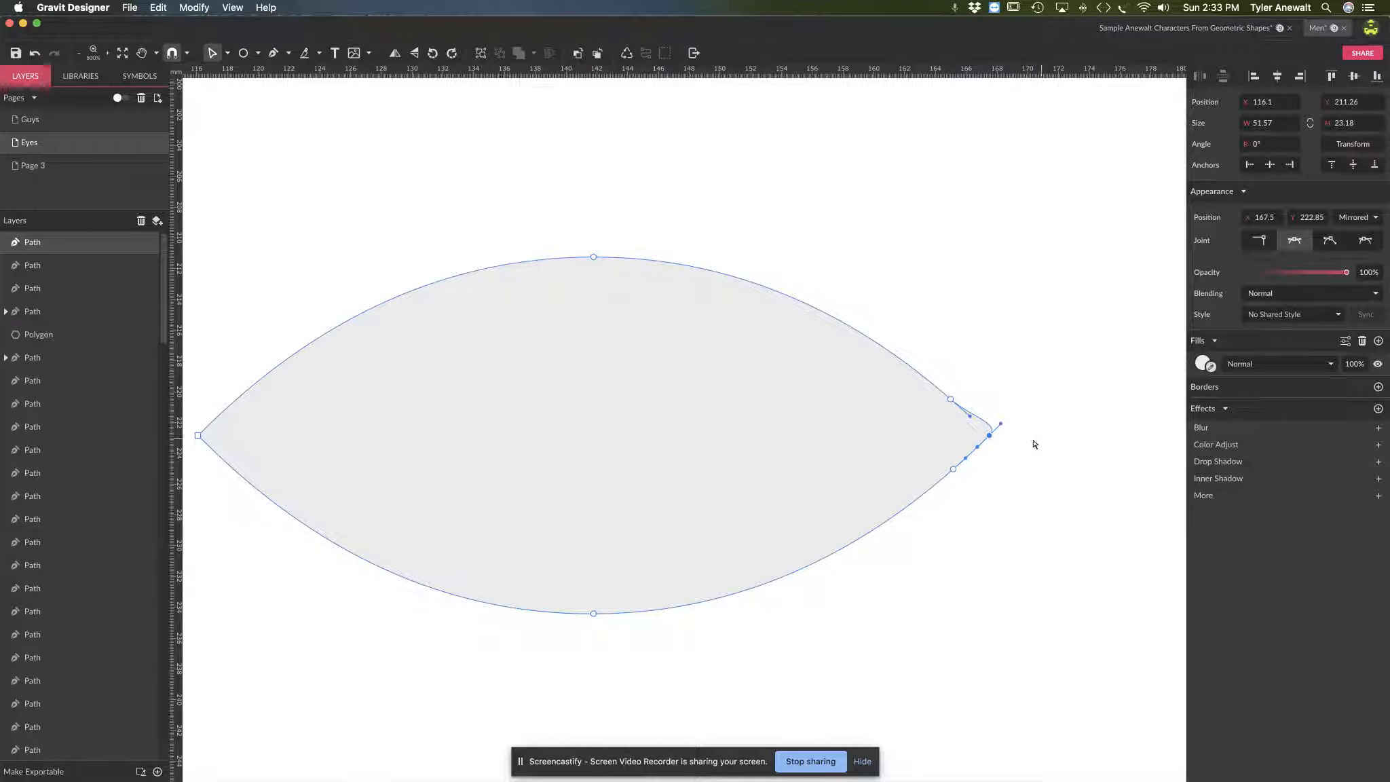
left_click_drag(982, 450, 1017, 435)
Reshape the eye outline by shifting the bottom point left, the top point up and right, and the left corner up and outward
key("space")
left_click_drag(714, 516, 789, 520)
left_click_drag(666, 613, 550, 615)
left_click_drag(664, 258, 718, 236)
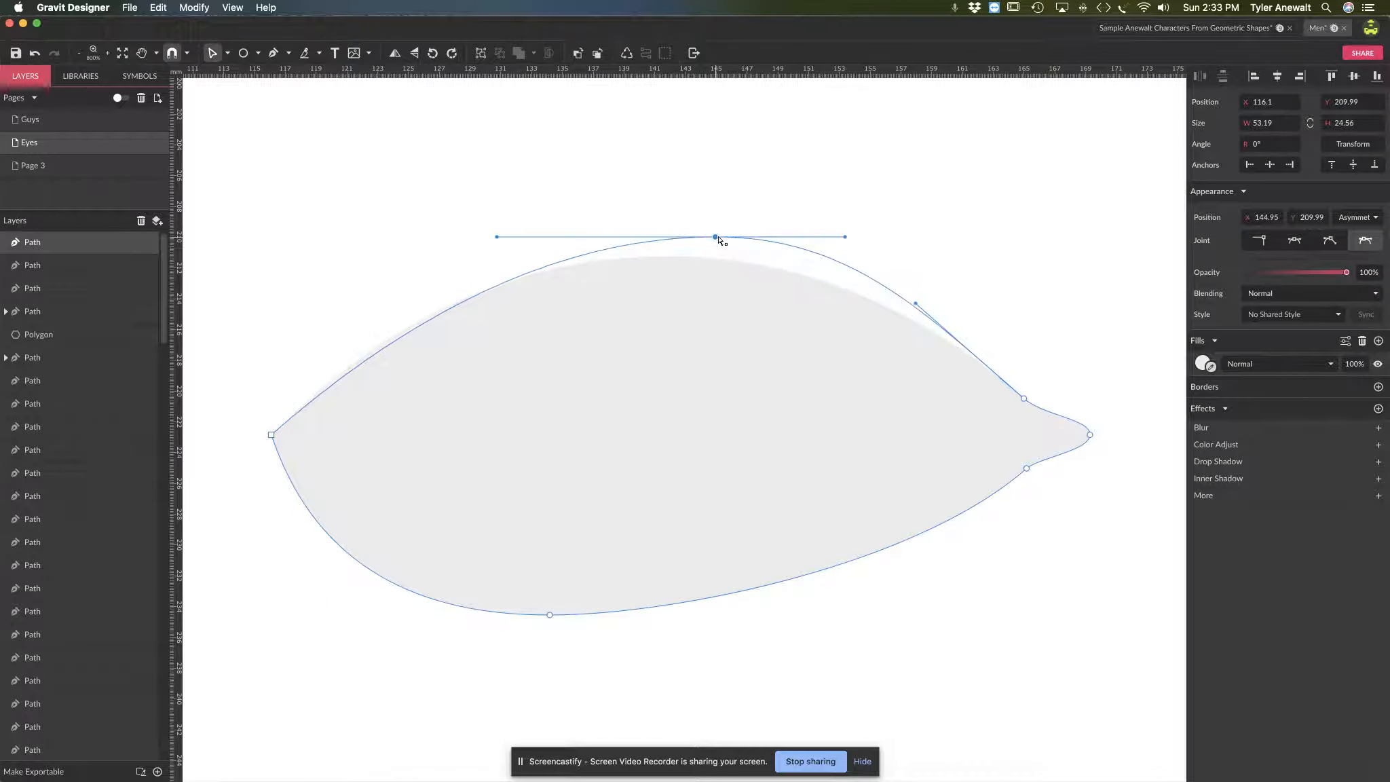
left_click_drag(274, 432, 239, 403)
Draw an iris circle about 25.8 mm in diameter to the right of the eye shape
key("space")
scroll(786, 478, "down", 2)
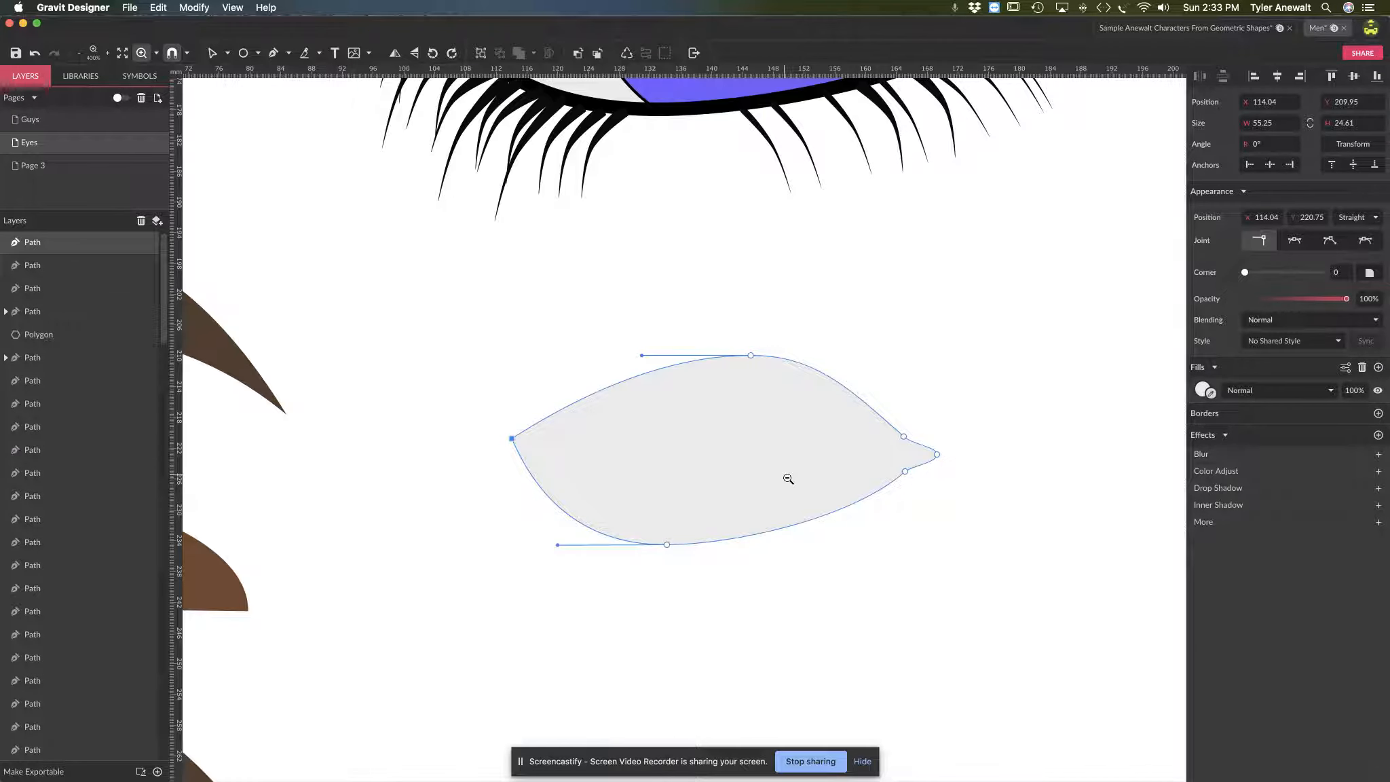
left_click(913, 568)
key("space")
left_click_drag(1015, 503, 878, 516)
key("e")
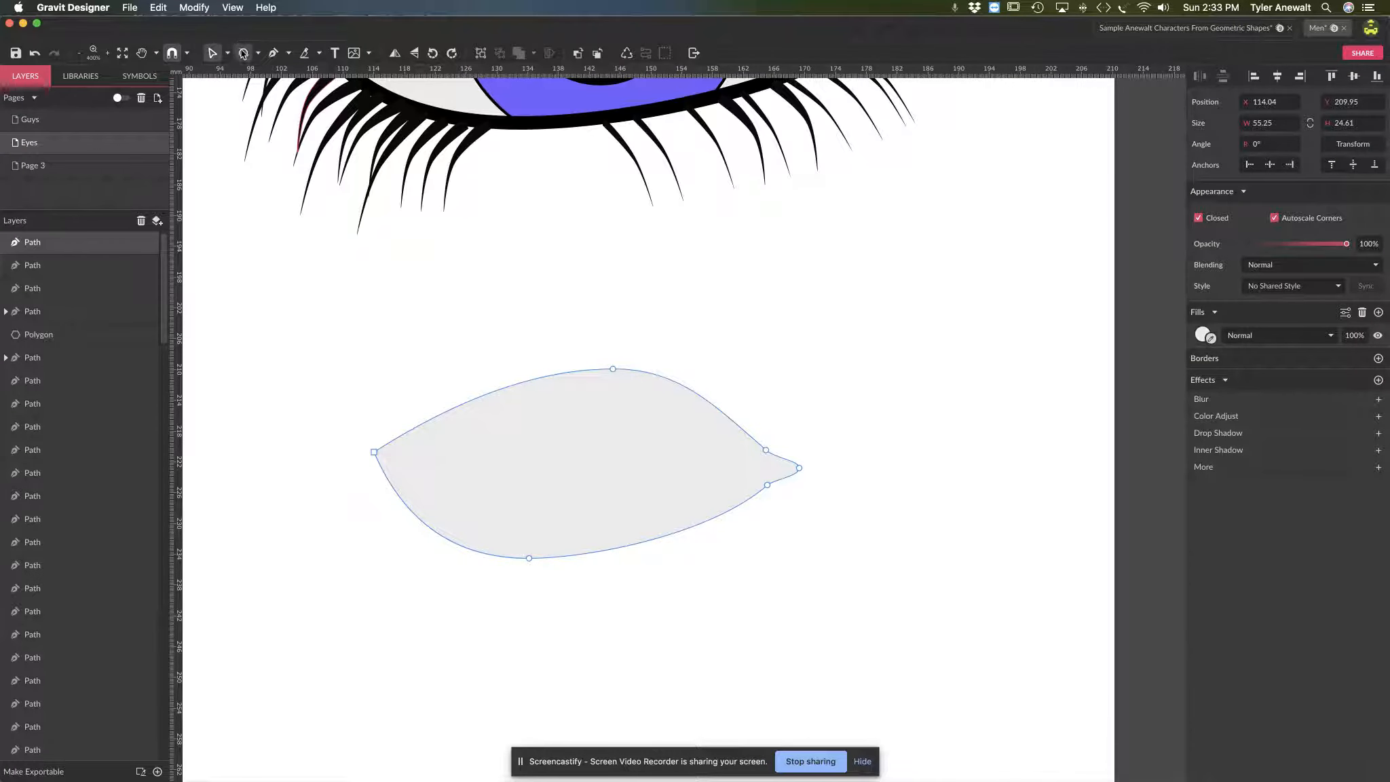
left_click_drag(858, 309, 955, 451)
mouse_move(1046, 500)
left_mouse_down()
mouse_move(1055, 490)
mouse_move(1056, 502)
left_mouse_up()
Fill the iris circle with blue-violet #6118FF and move it slightly up and to the left
left_click(1205, 366)
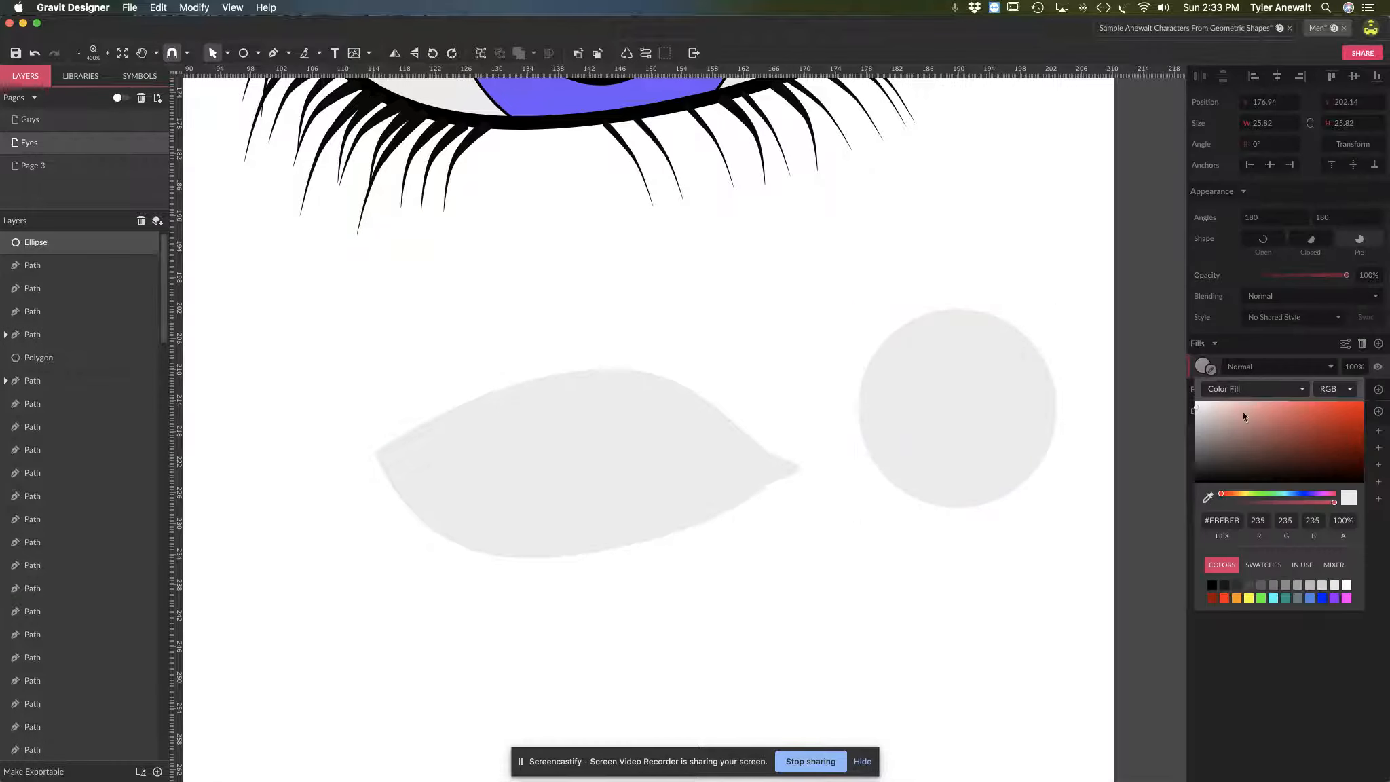
left_click(1305, 494)
left_click(1303, 406)
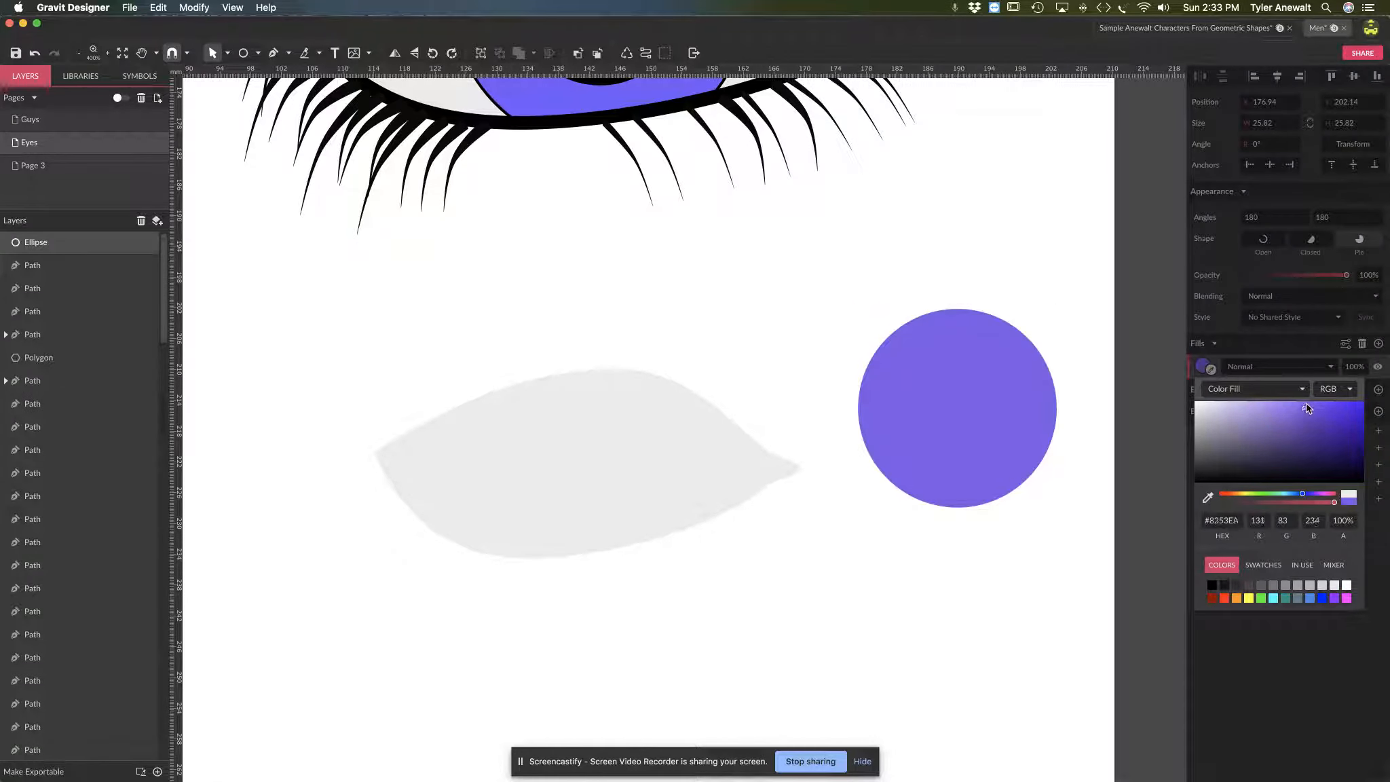
left_click(1320, 408)
left_click_drag(1338, 401, 1346, 401)
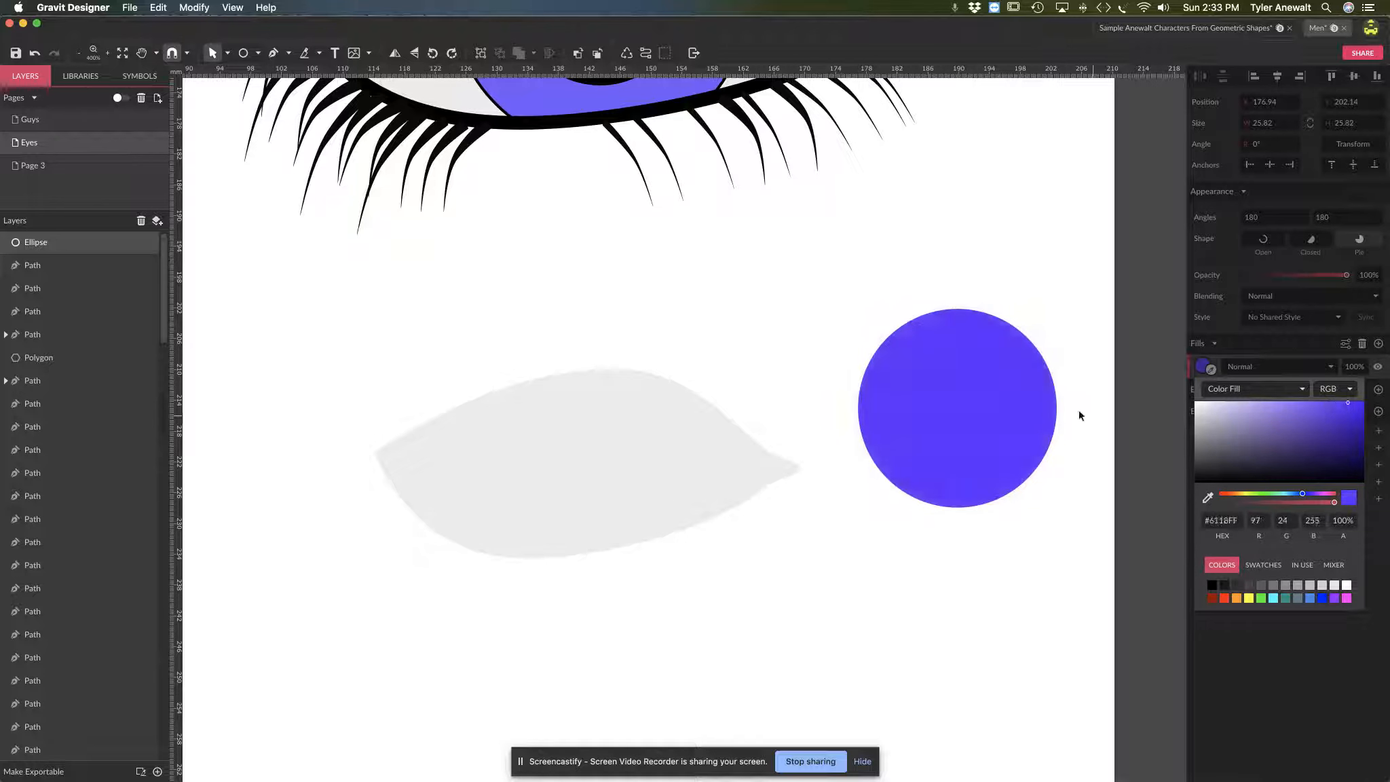
left_click(993, 401)
left_click_drag(957, 380, 929, 343)
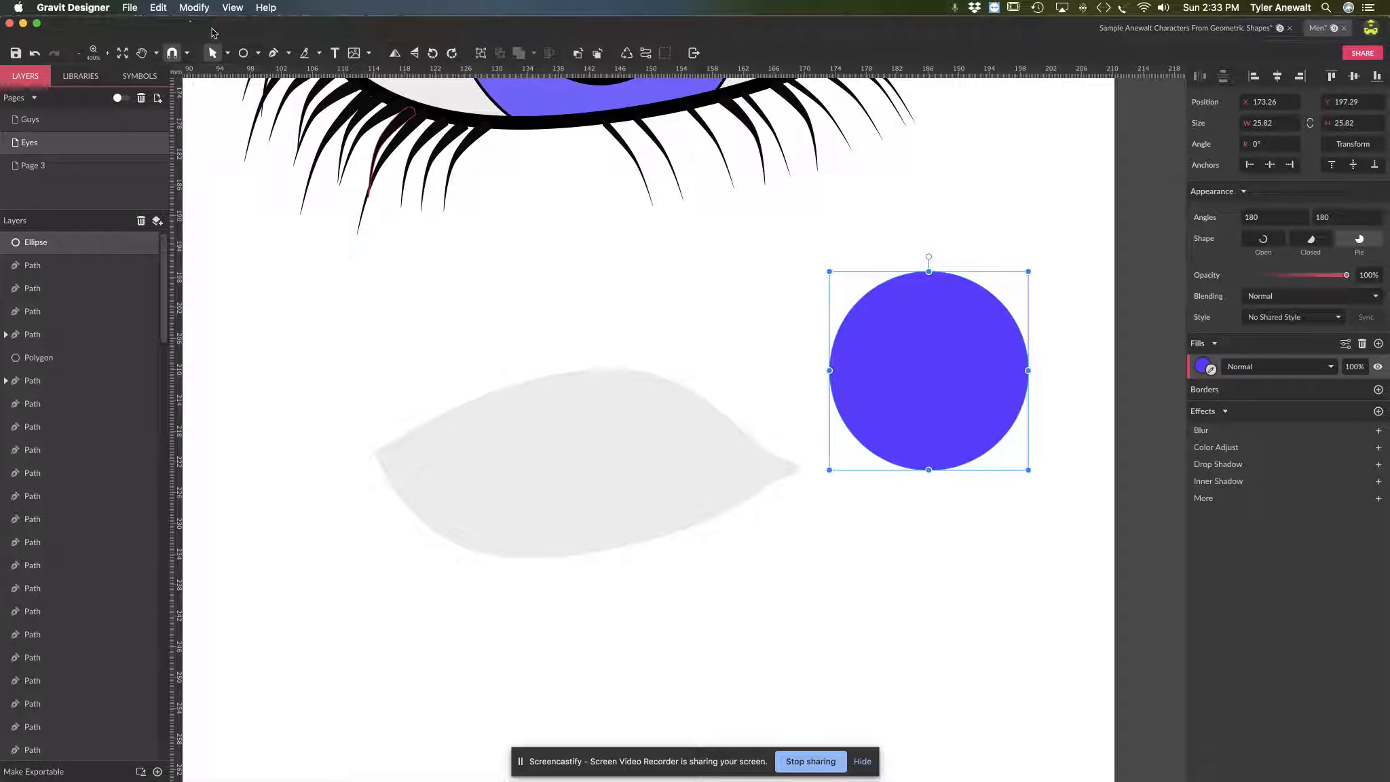
Draw a star about 24.8 mm wide on top of the iris circle
left_click(258, 53)
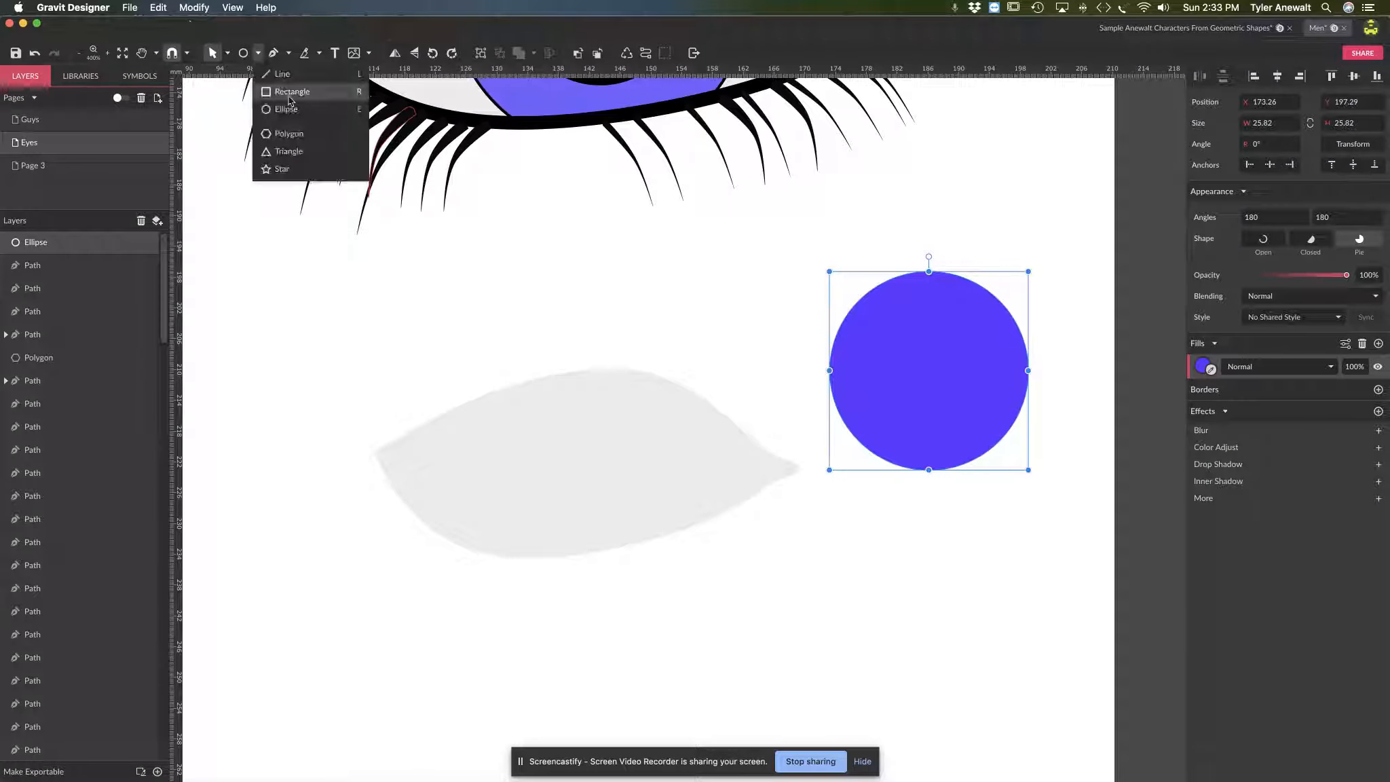
left_click(292, 168)
left_click_drag(889, 305, 944, 396)
left_click_drag(915, 336, 947, 373)
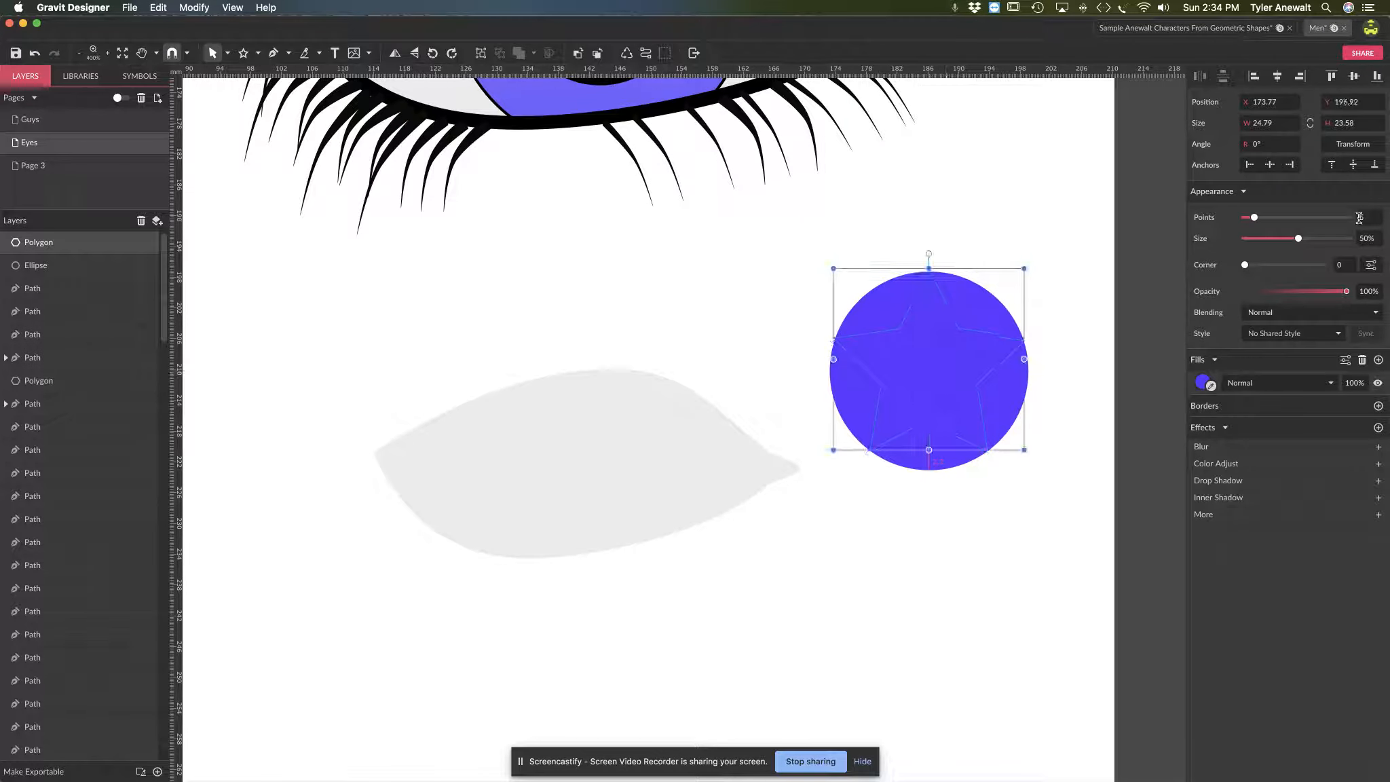
Set the star's number of points to 200
left_click_drag(1259, 218, 1373, 229)
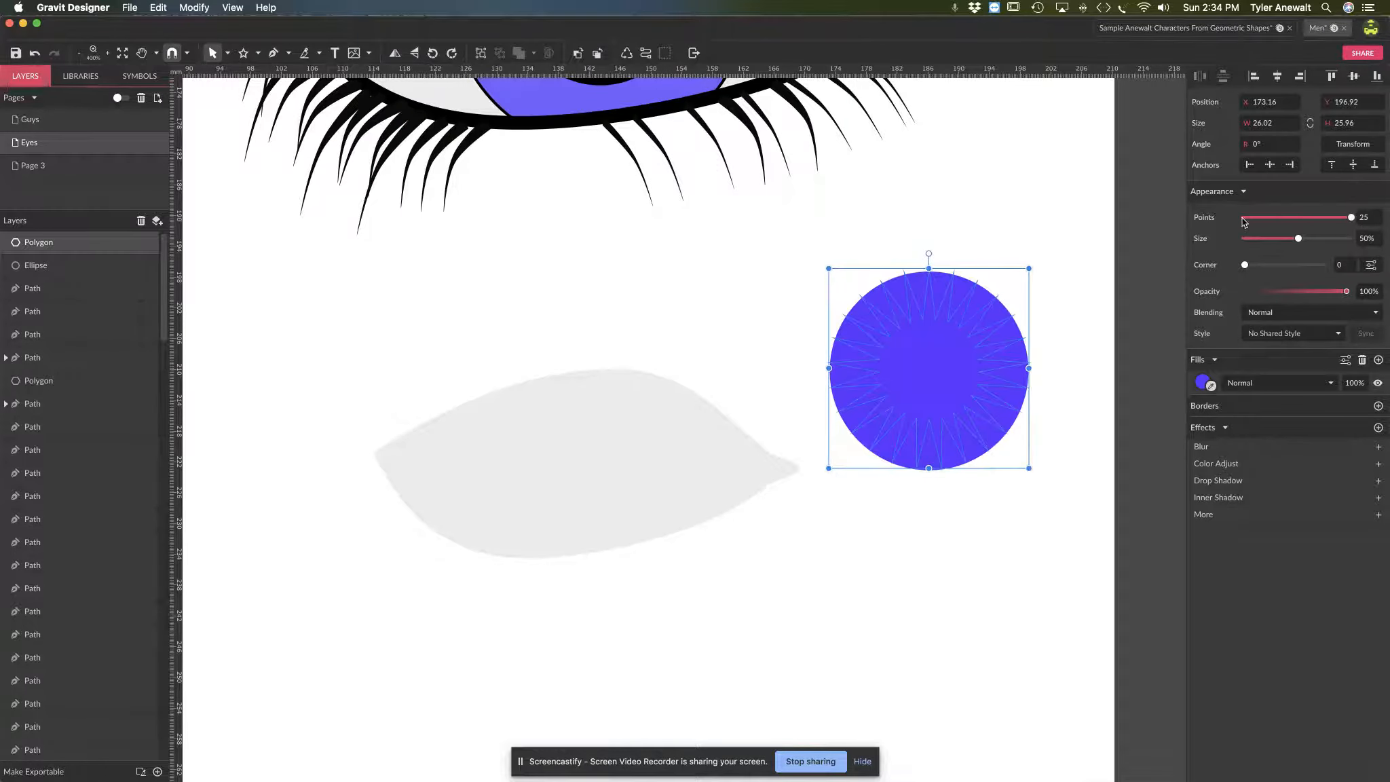
double_click(1373, 218)
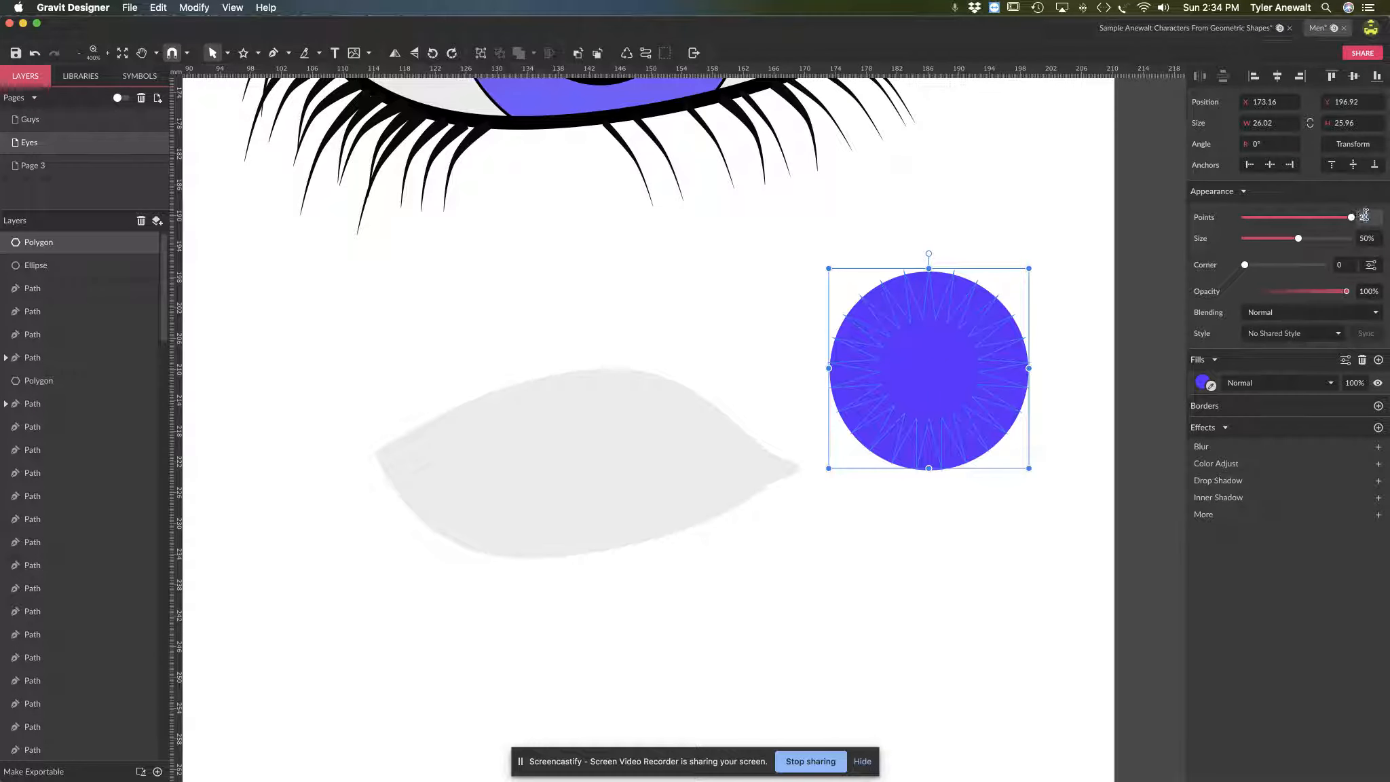
type("200")
key("Return")
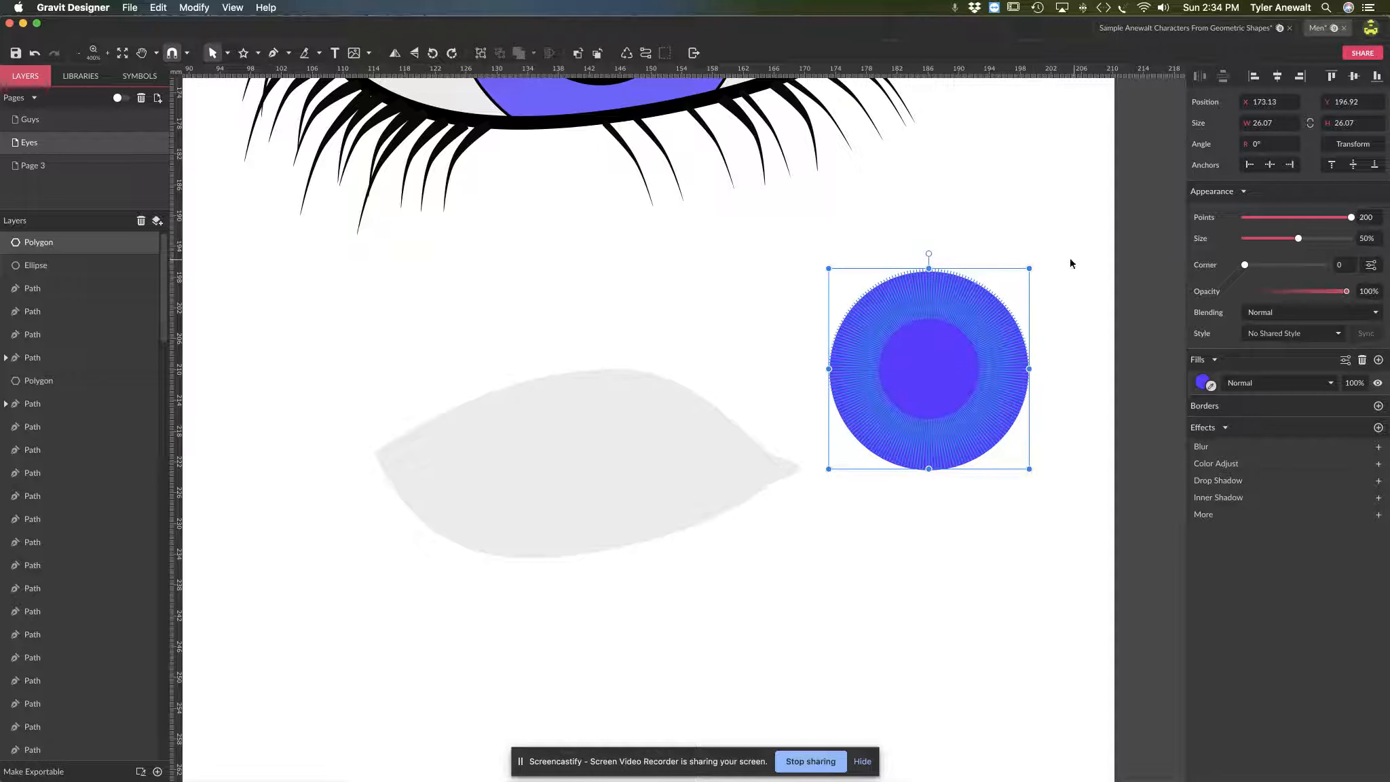
Shrink the star to about 24.7 mm and center it on the iris circle
left_click_drag(1029, 266, 1018, 277)
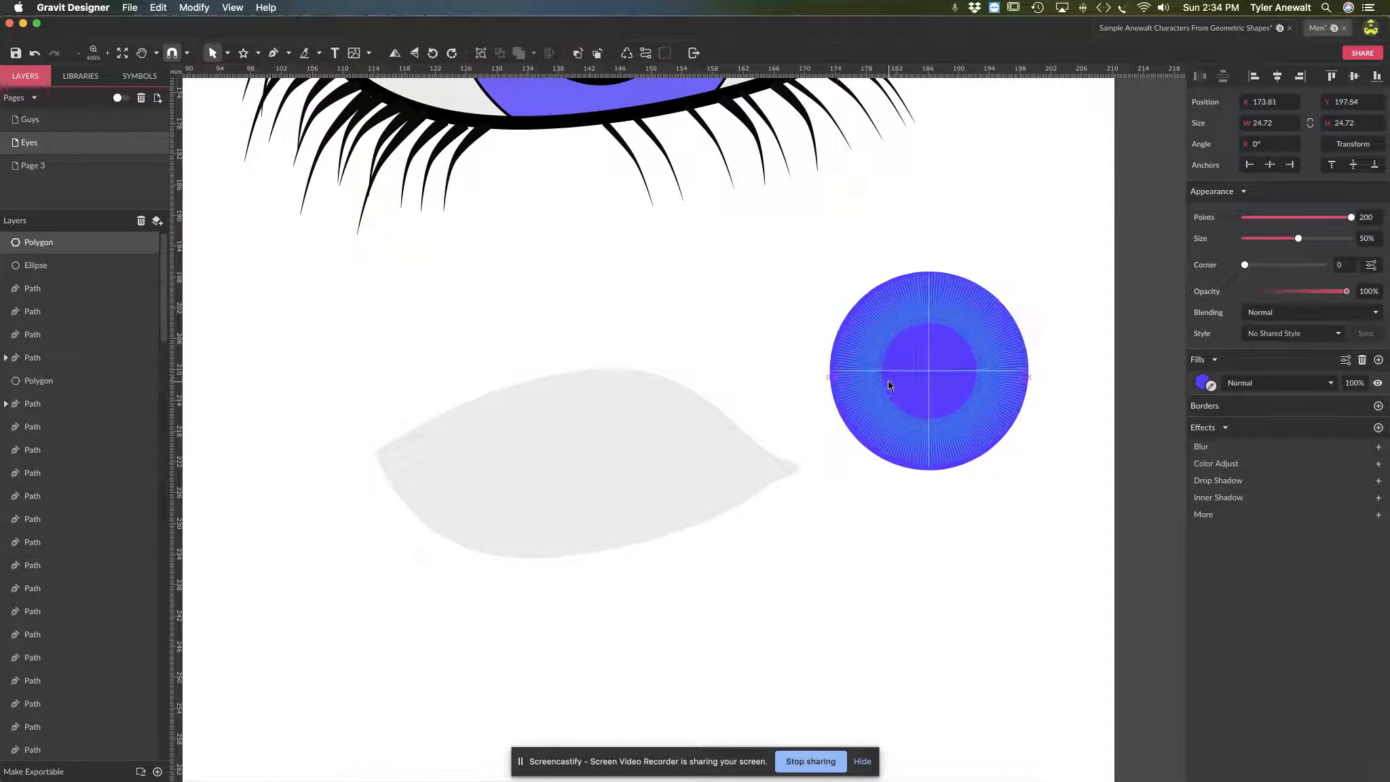
left_click(1066, 275)
left_click(952, 375)
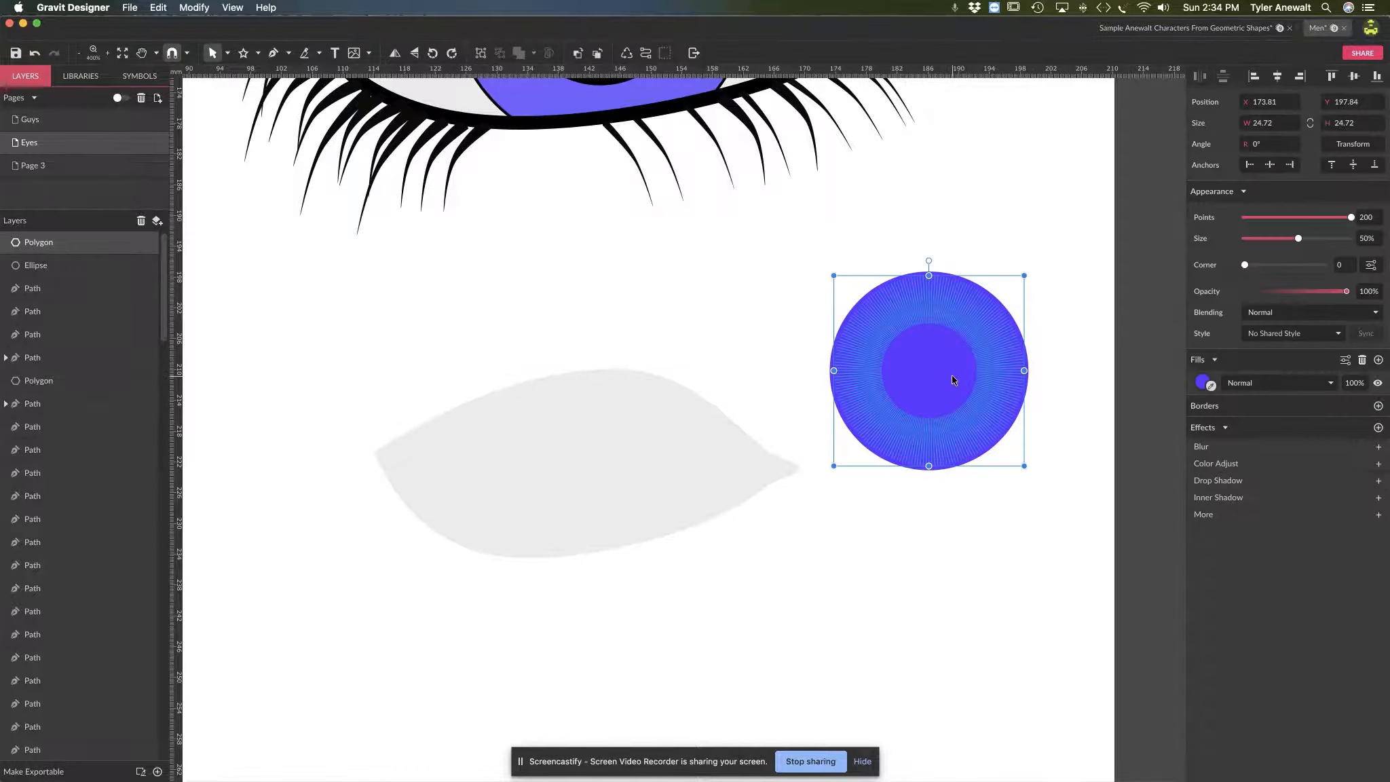
Fill the 200-point star with light blue #18C9FF
left_click(1202, 383)
left_click_drag(1300, 512, 1283, 512)
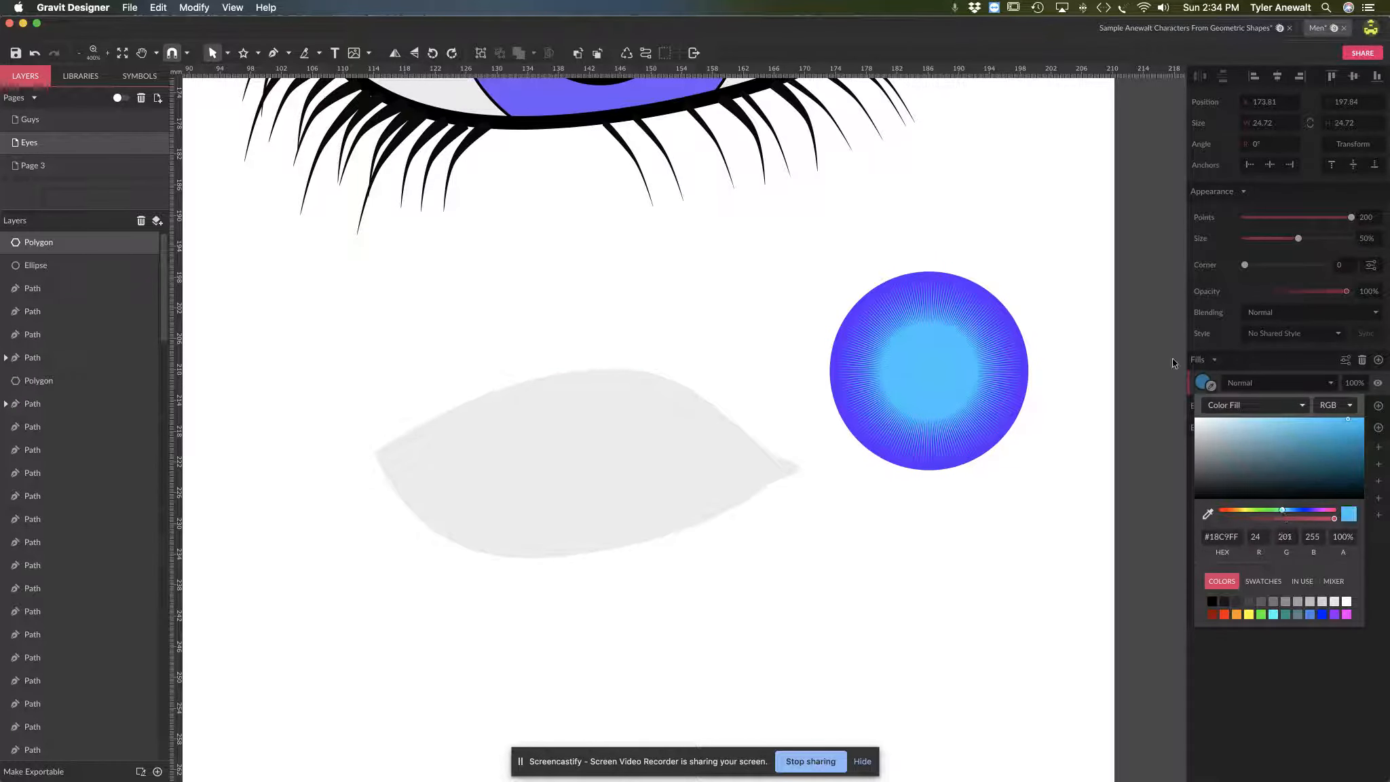
left_click(1171, 357)
Duplicate the light blue star in place and rotate the copy by 15°
left_click(936, 359)
key("super+c")
key("super+v")
left_click_drag(924, 259, 900, 265)
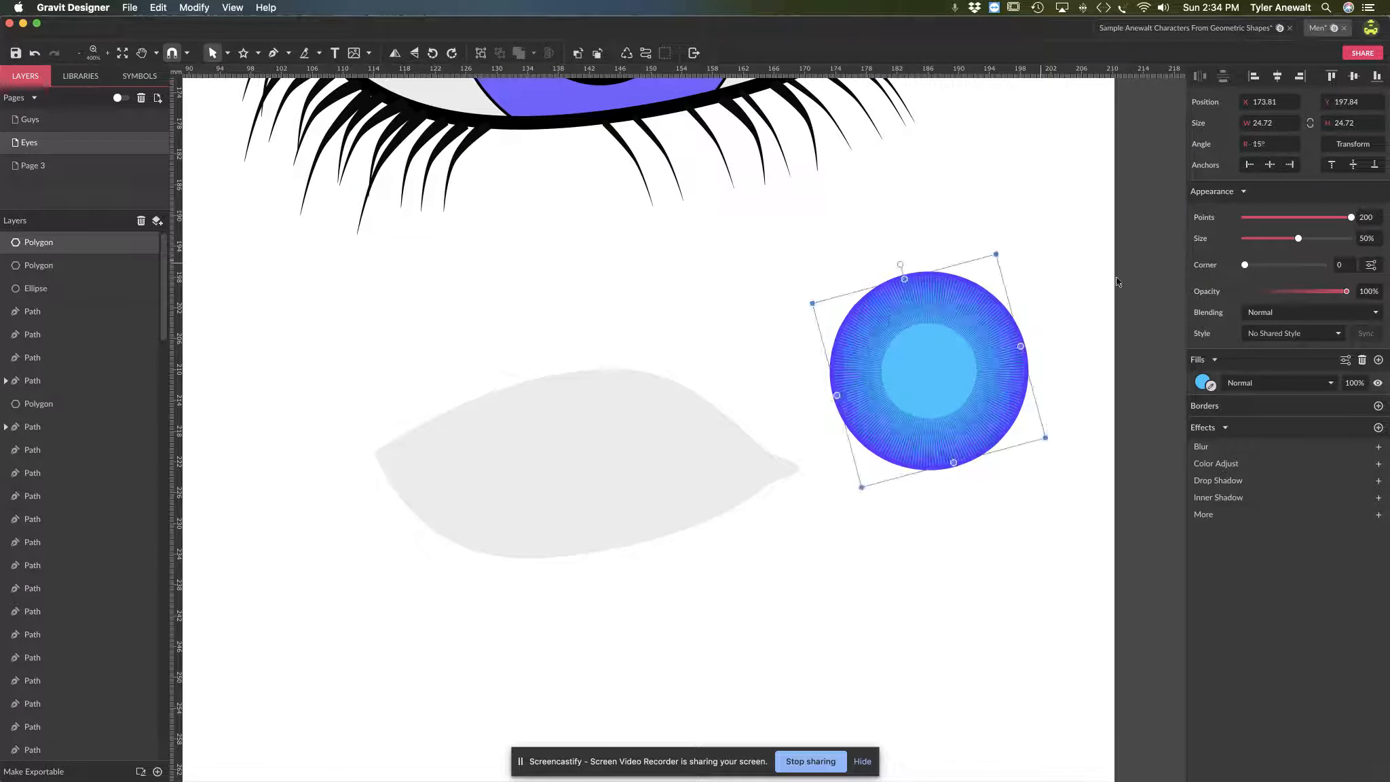
Fill the rotated star copy with magenta-purple #D518FF at 100% opacity
left_click(1201, 382)
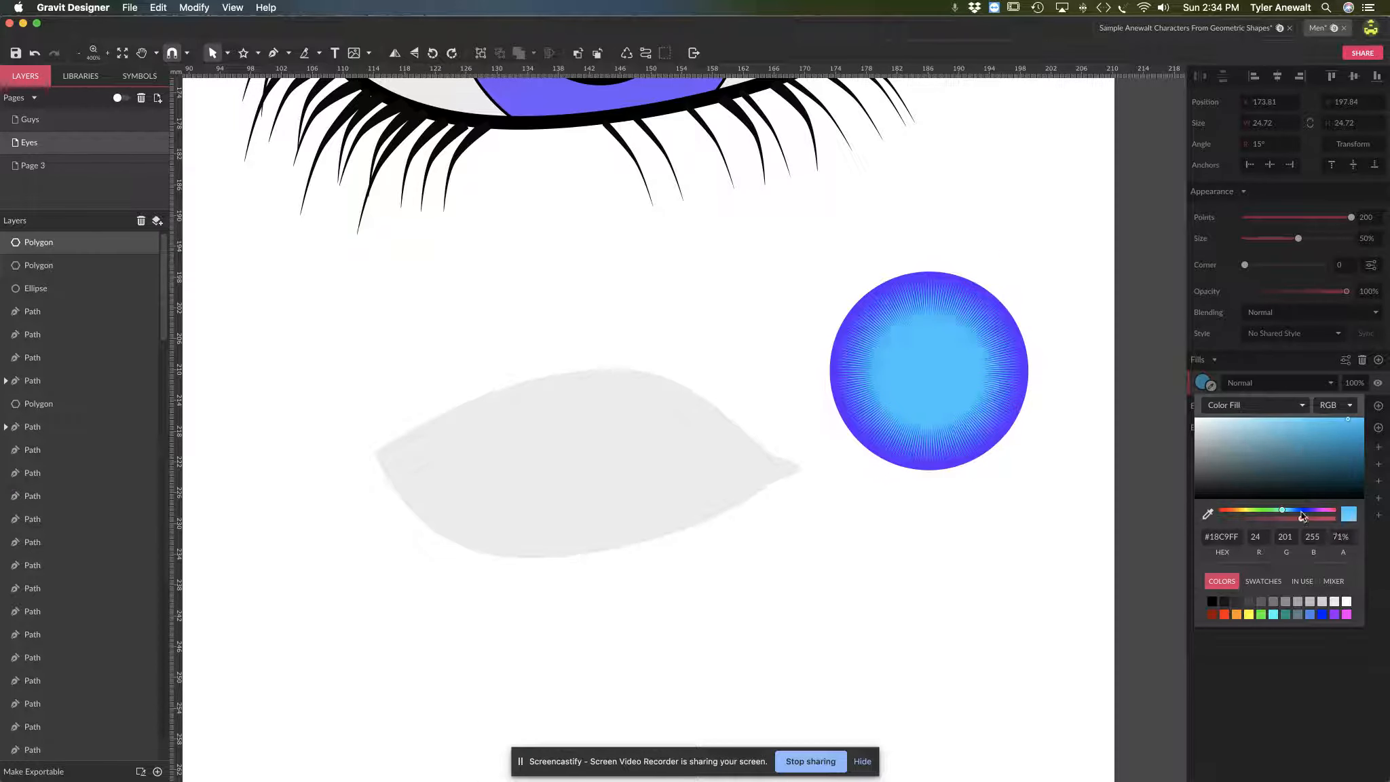
left_click_drag(1283, 511, 1312, 510)
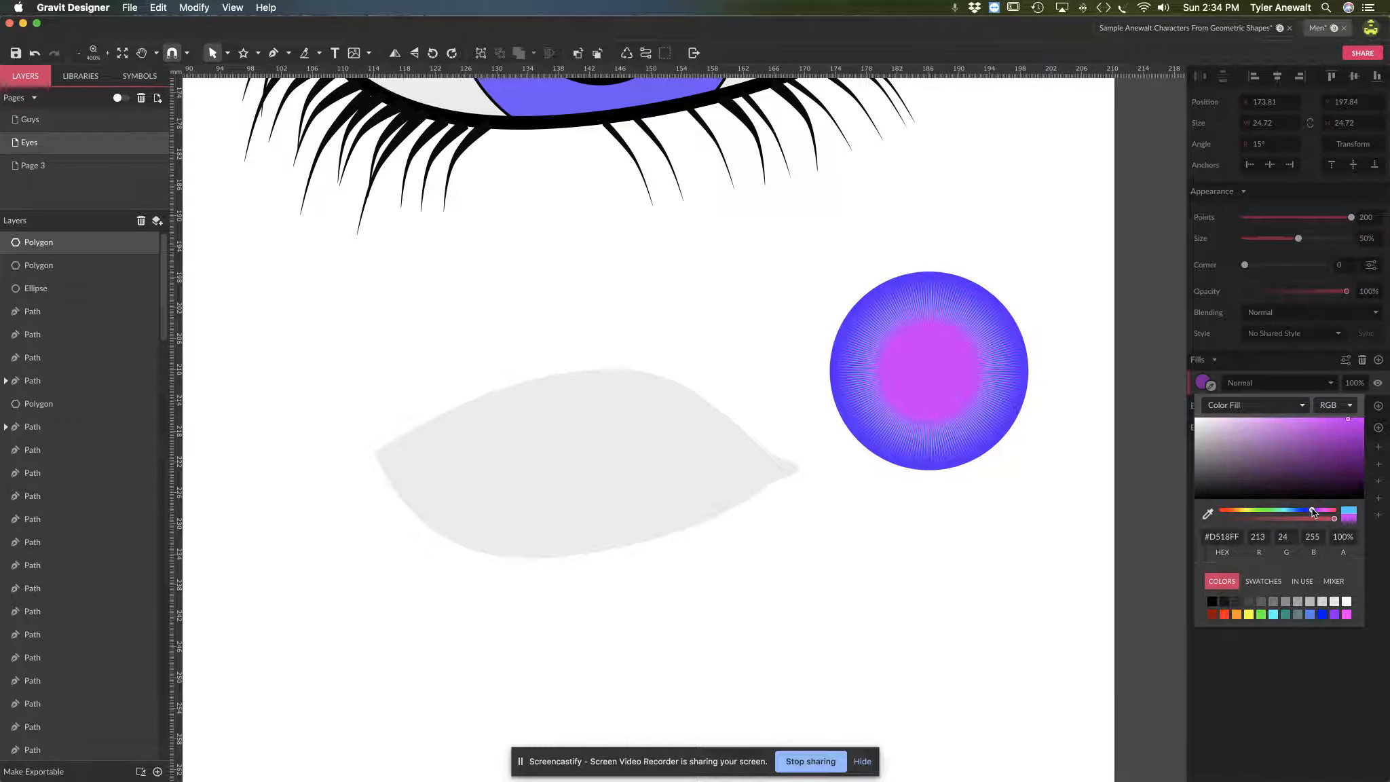
left_click(958, 370)
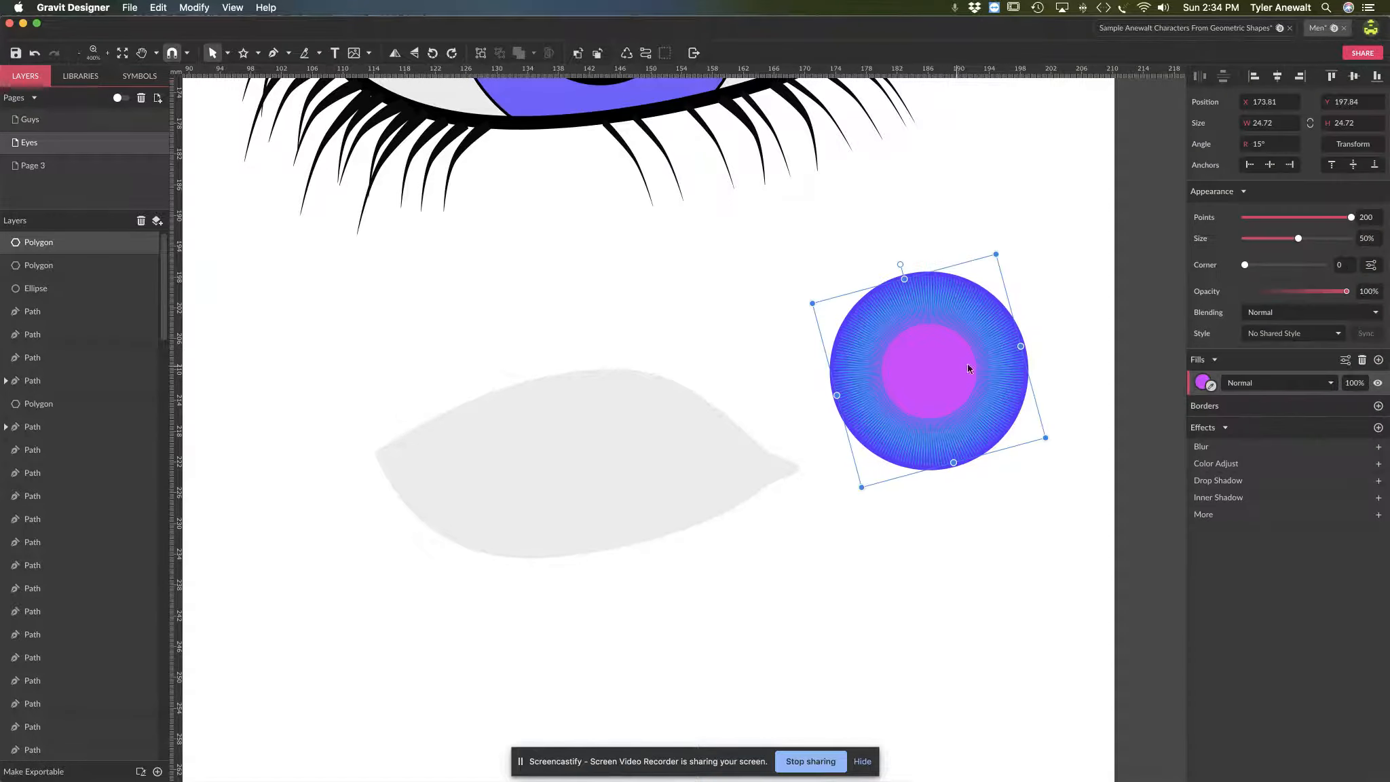
Shrink the rotated magenta-purple star slightly about its center so it sits inside the iris
left_click_drag(1046, 437, 1022, 422)
left_click(1062, 271)
key("z")
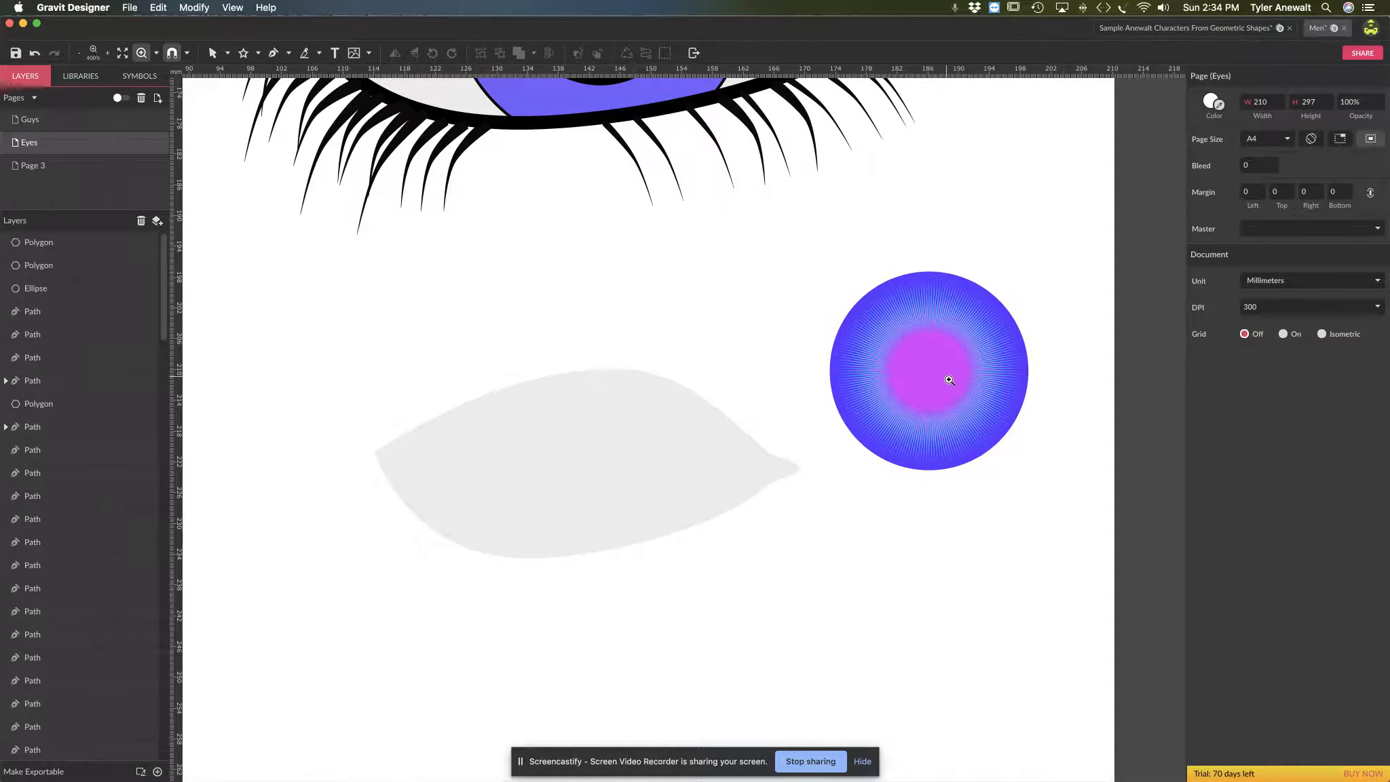
left_click(947, 376)
key("v")
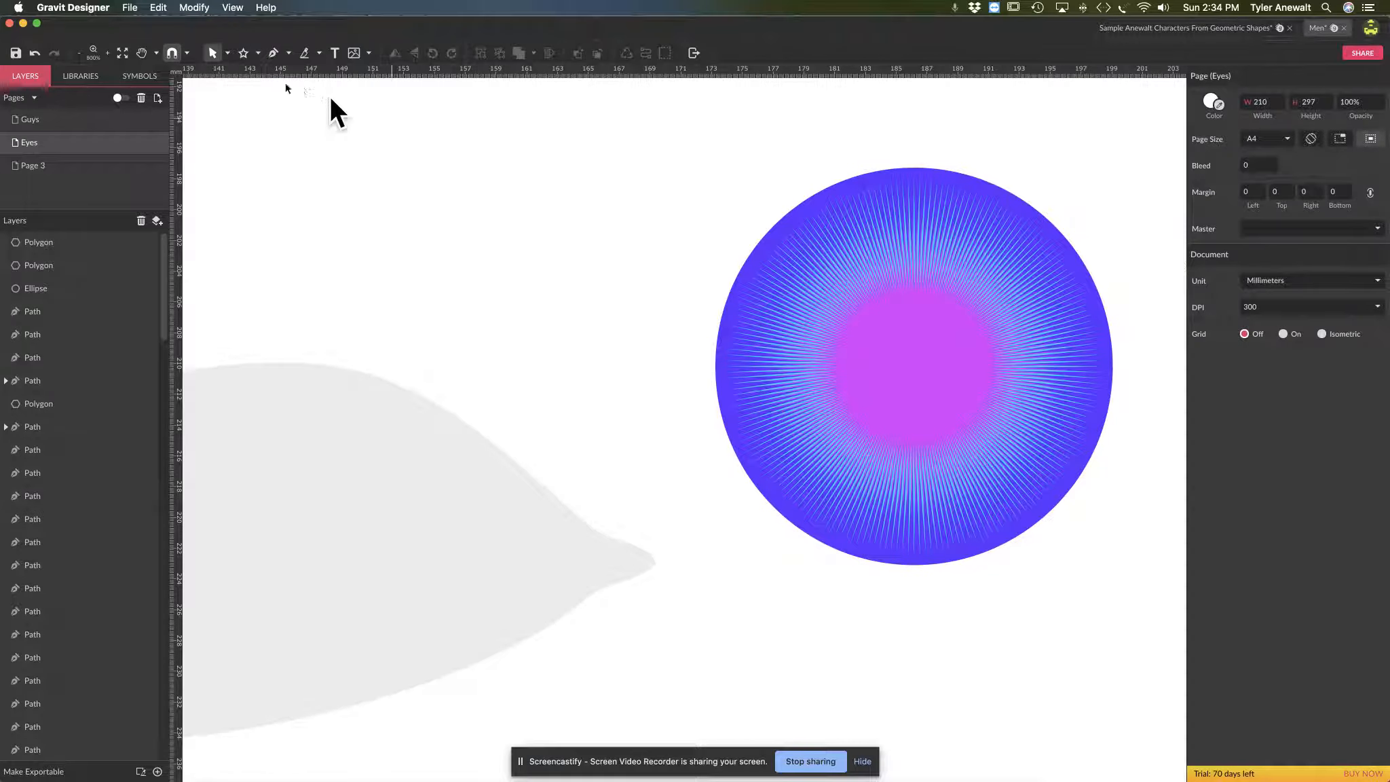
Draw a pupil circle about 5.45 mm wide at the center of the iris and fill it black
left_click(257, 53)
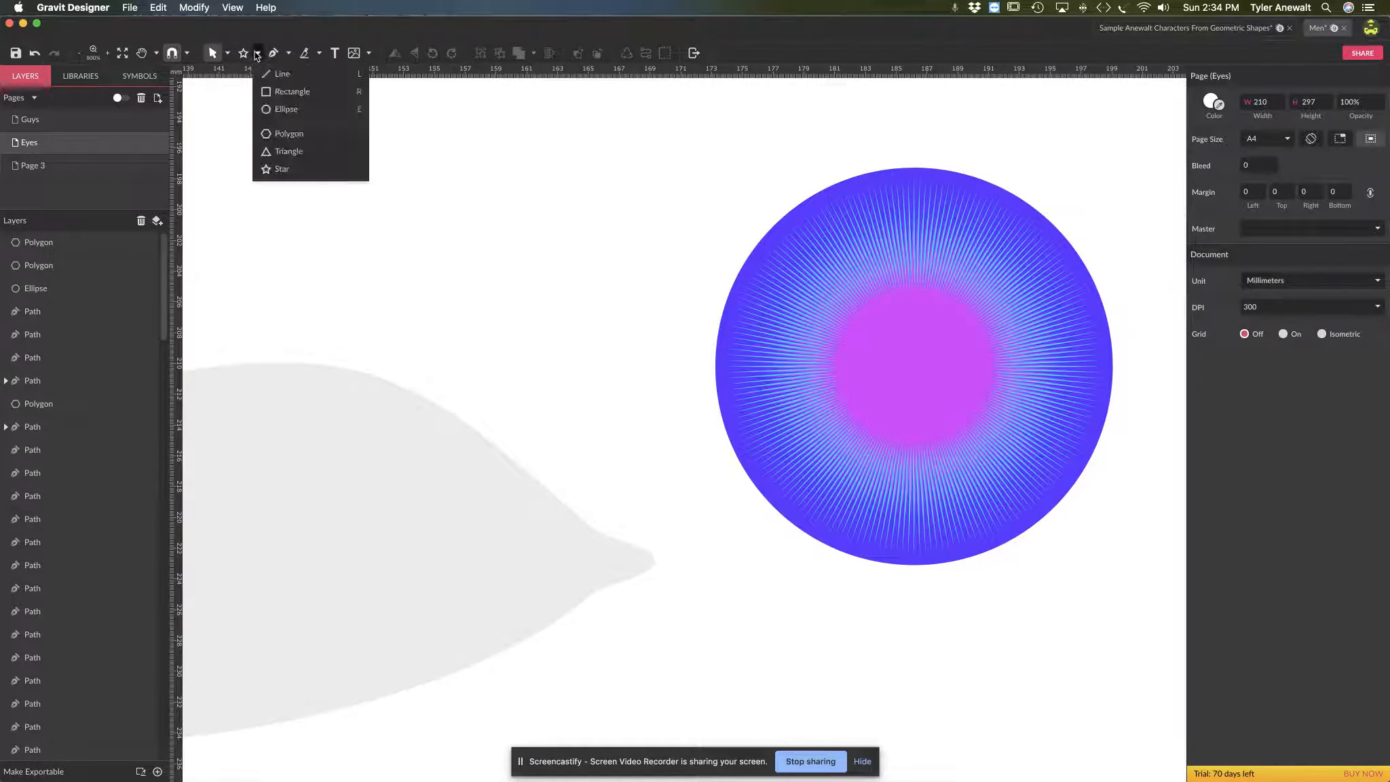
left_click(313, 110)
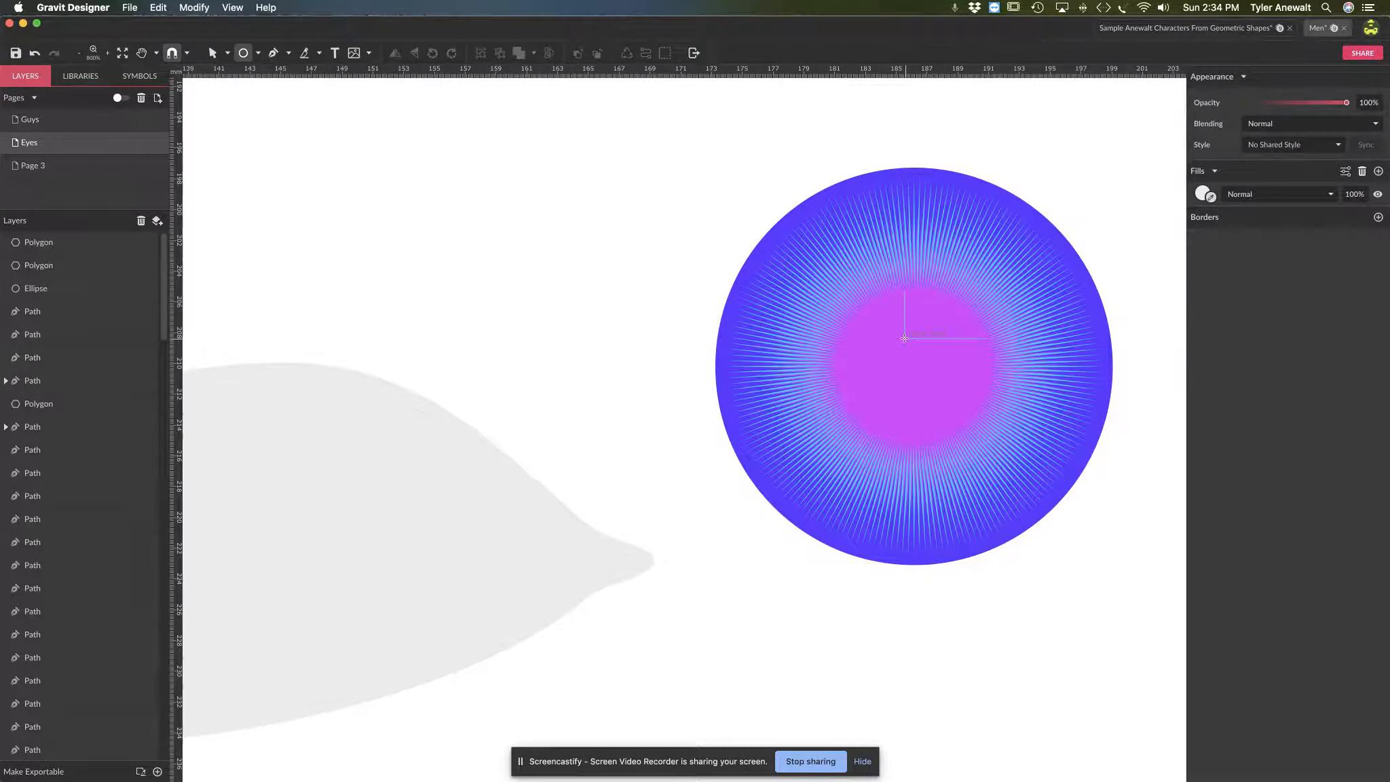
mouse_move(895, 335)
left_mouse_down()
mouse_move(978, 419)
mouse_move(927, 372)
mouse_move(908, 376)
left_mouse_up()
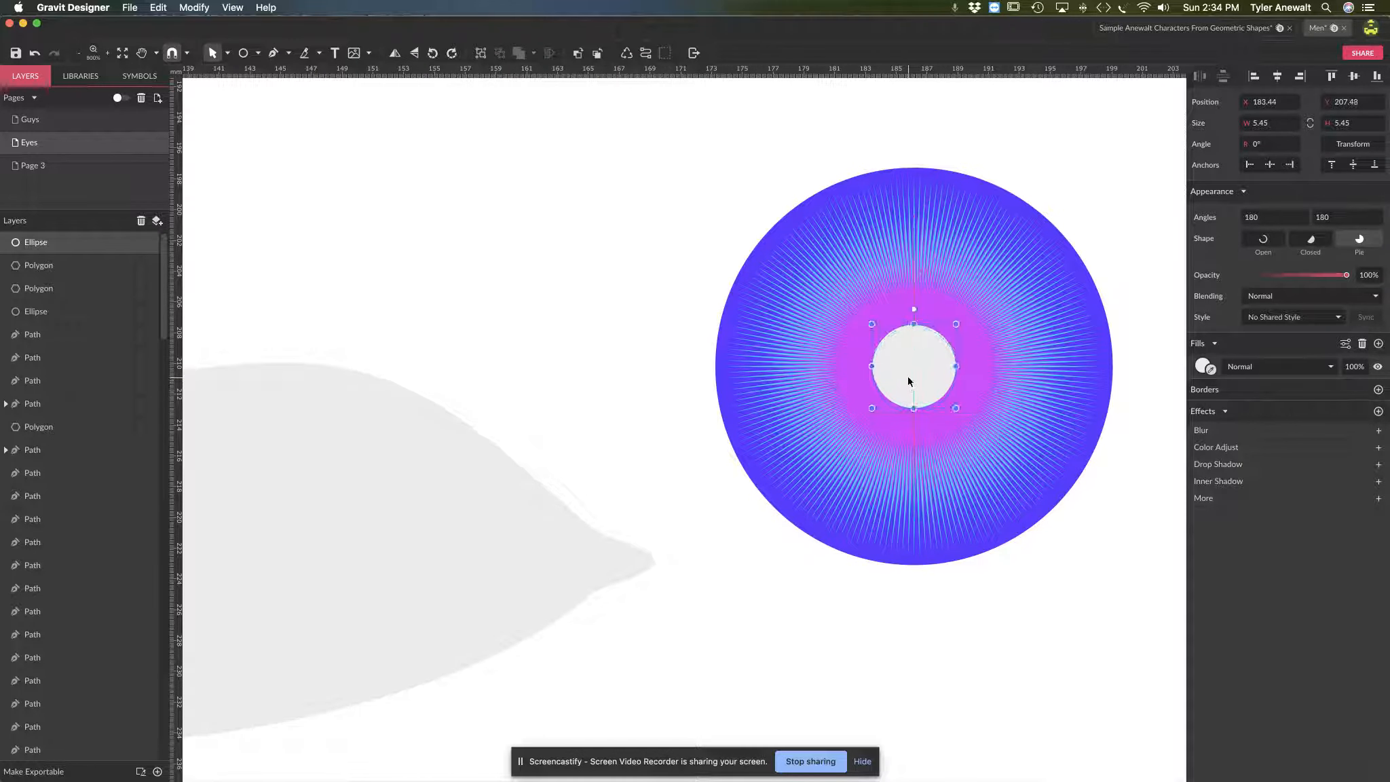
left_click(1204, 367)
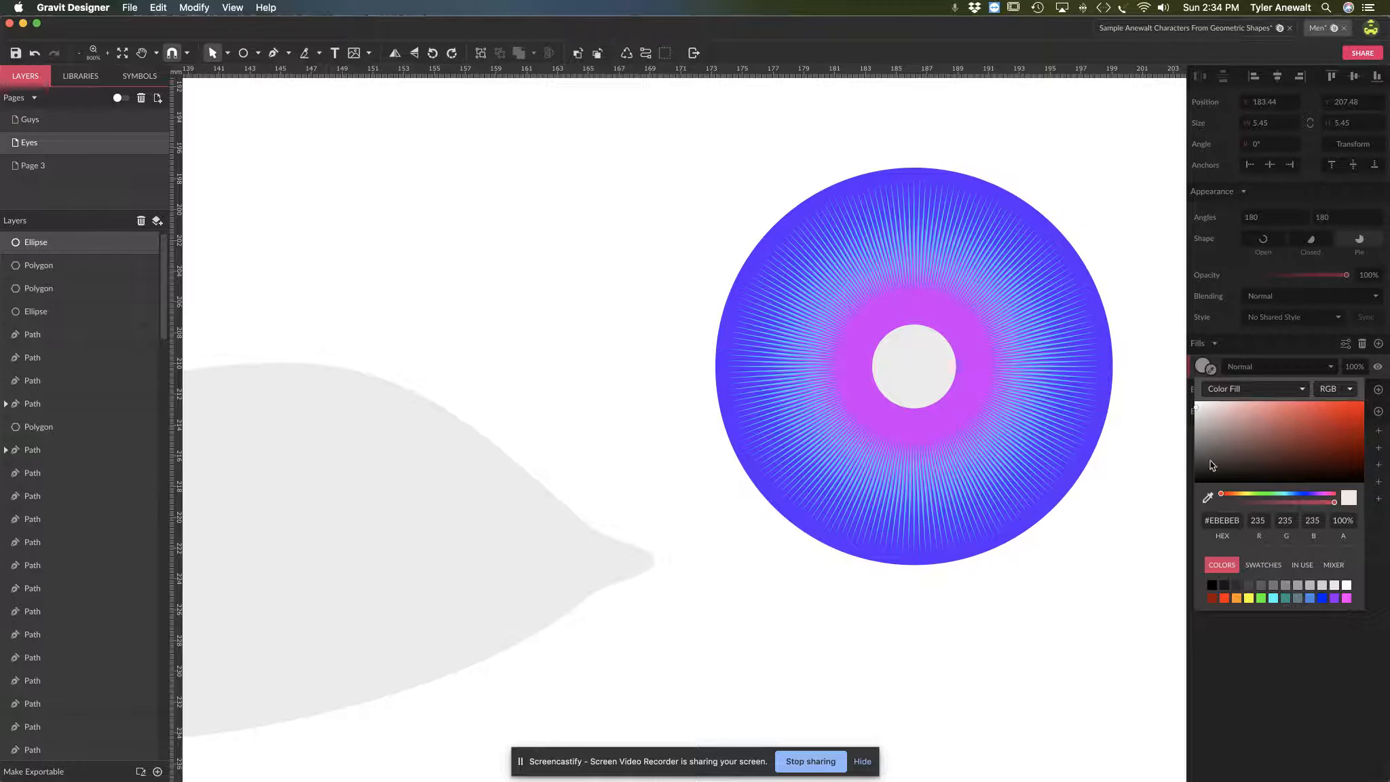
left_click_drag(1210, 460, 1166, 506)
left_click(1158, 523)
Group the iris circle, both stars and the pupil, and move the group over the middle of the eye white
left_click_drag(642, 193, 1045, 522)
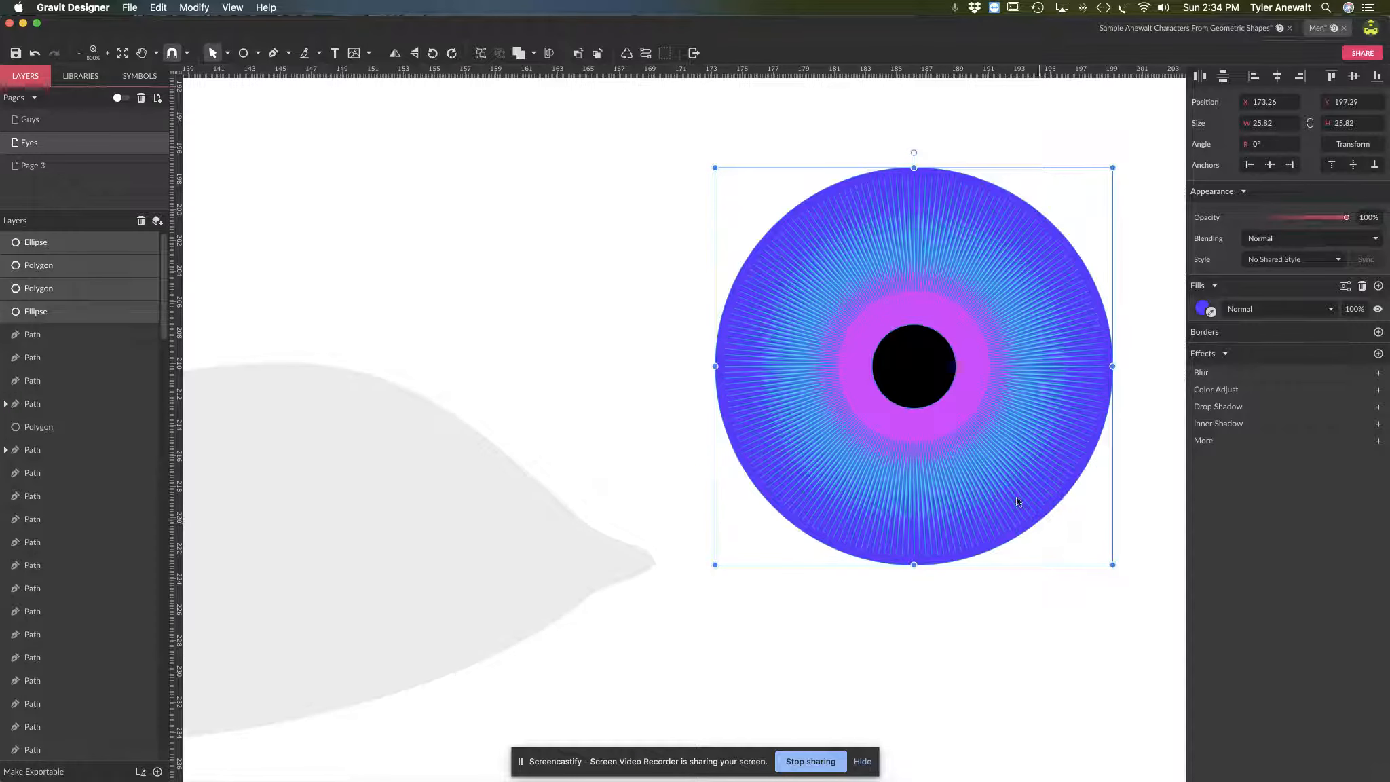
key("super+g")
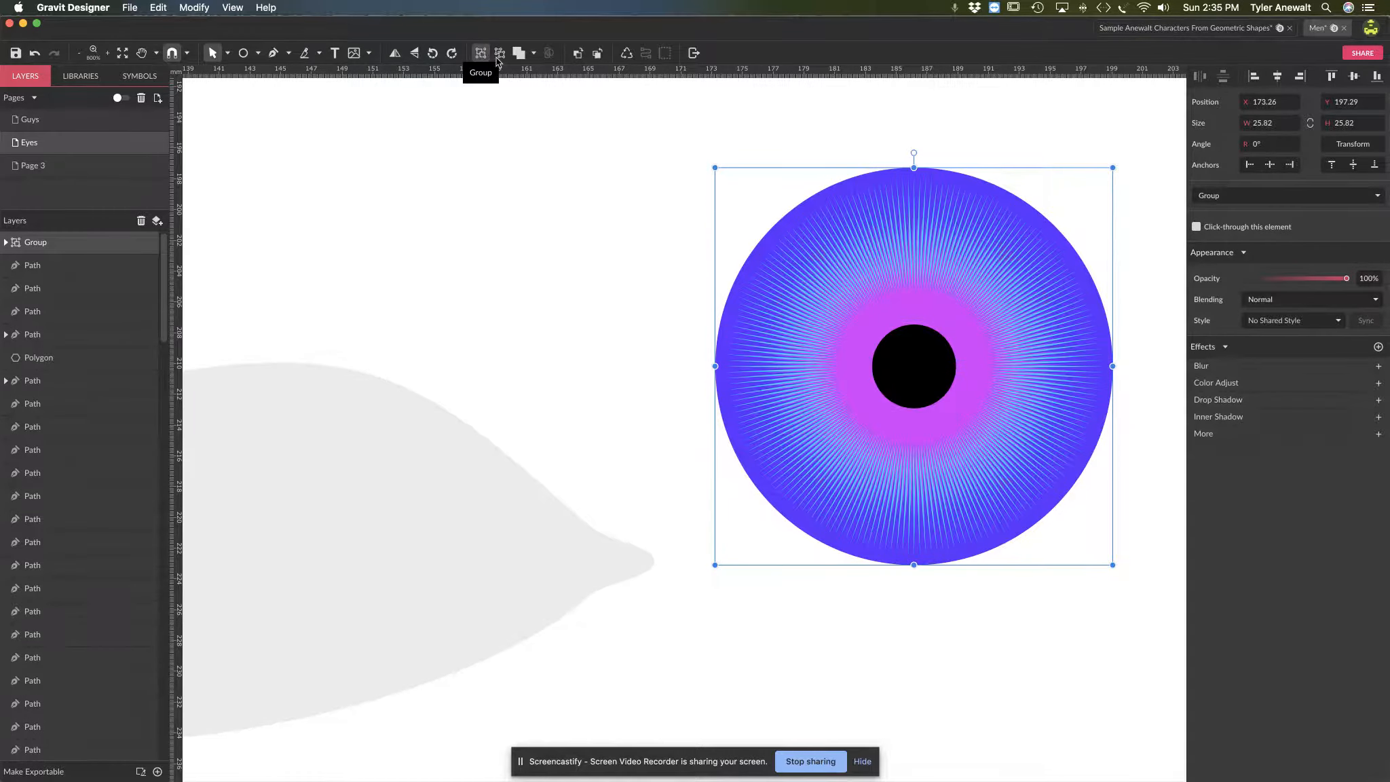
key("space")
left_click_drag(694, 423, 844, 368)
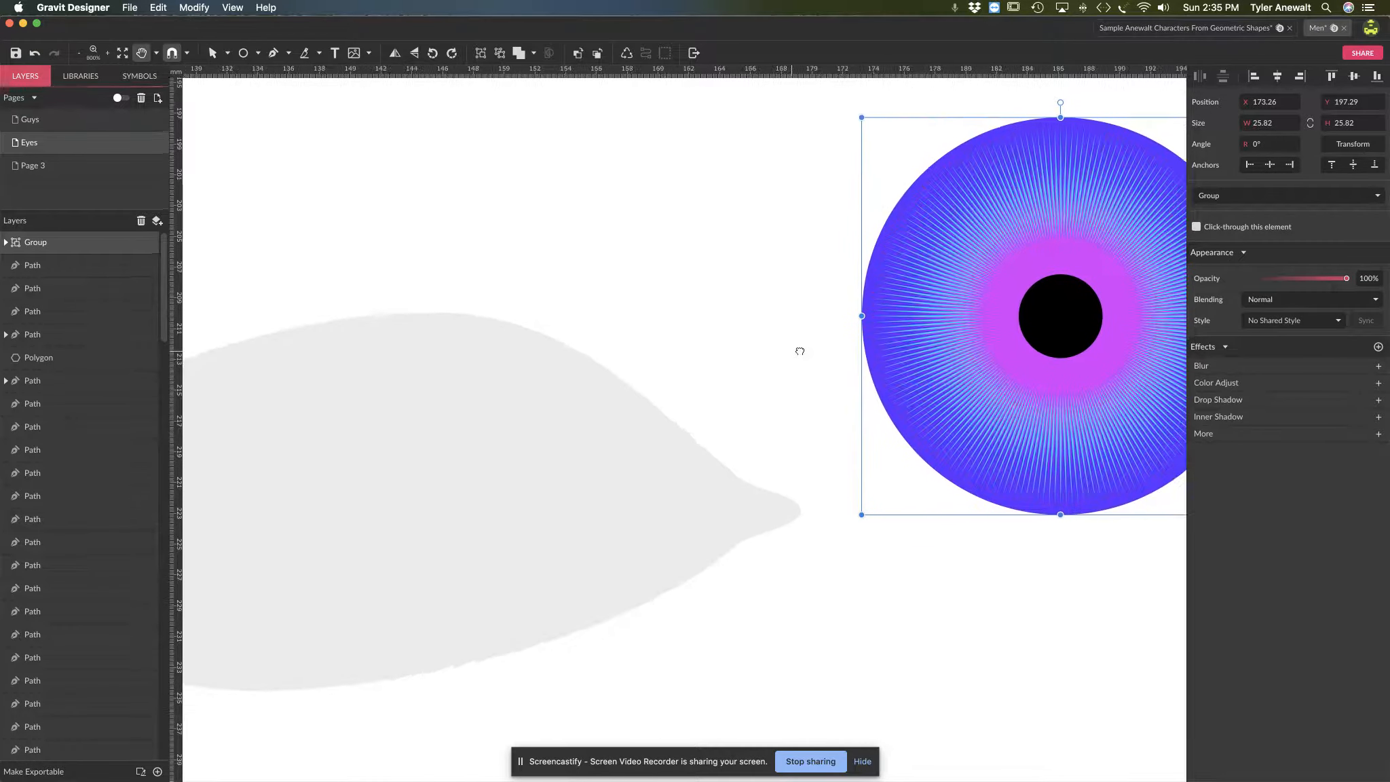
left_click_drag(1033, 310, 467, 496)
key("space")
left_click_drag(893, 543, 1064, 473)
left_click_drag(623, 432, 542, 433)
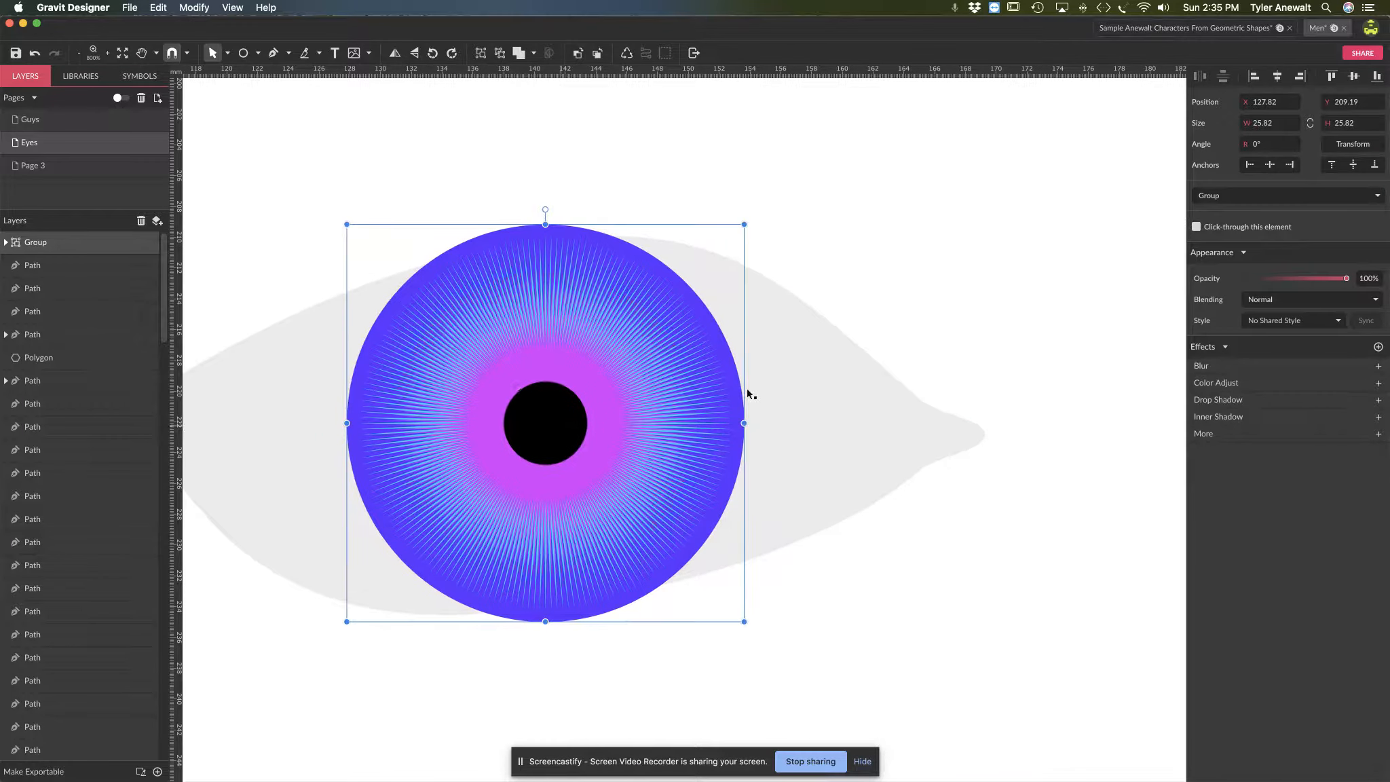
left_click(957, 239)
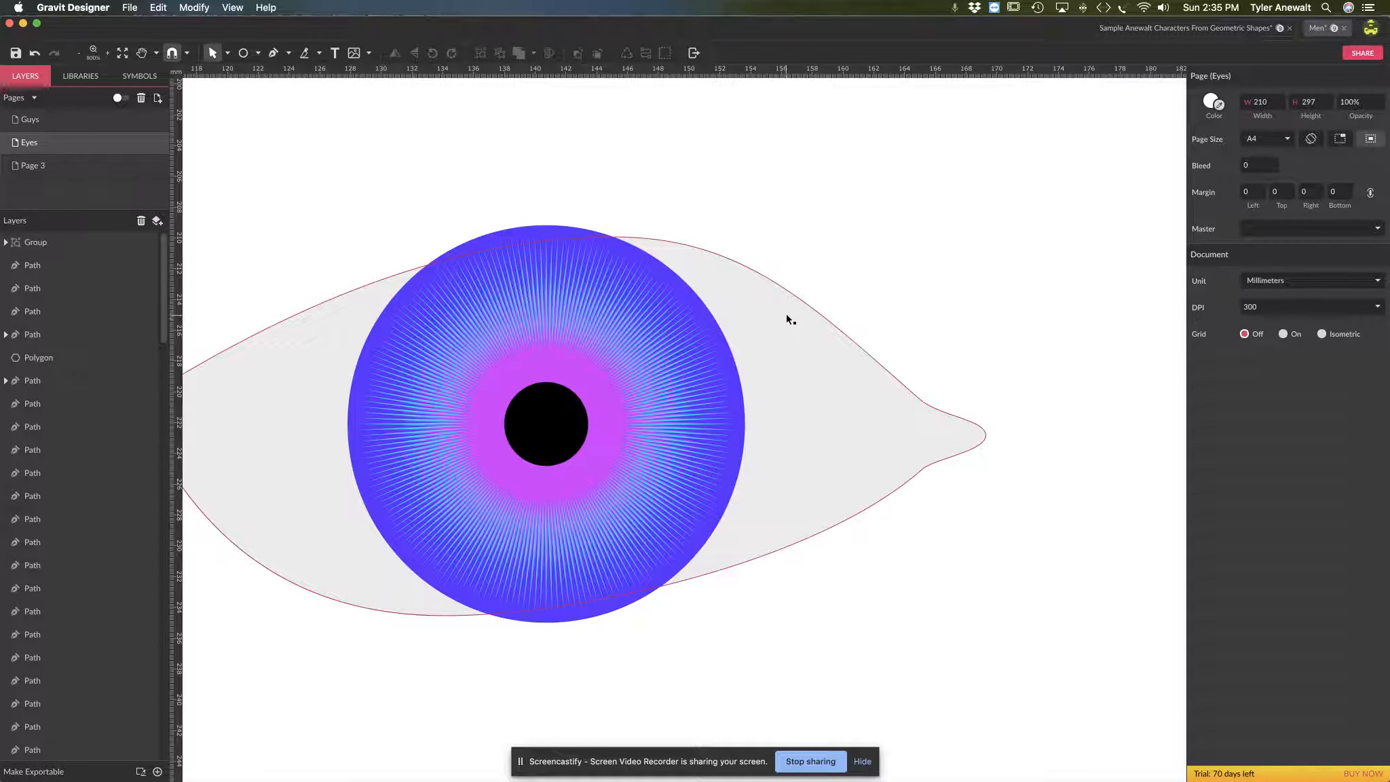
Clip the iris group inside the eye white shape
left_click_drag(890, 224, 558, 480)
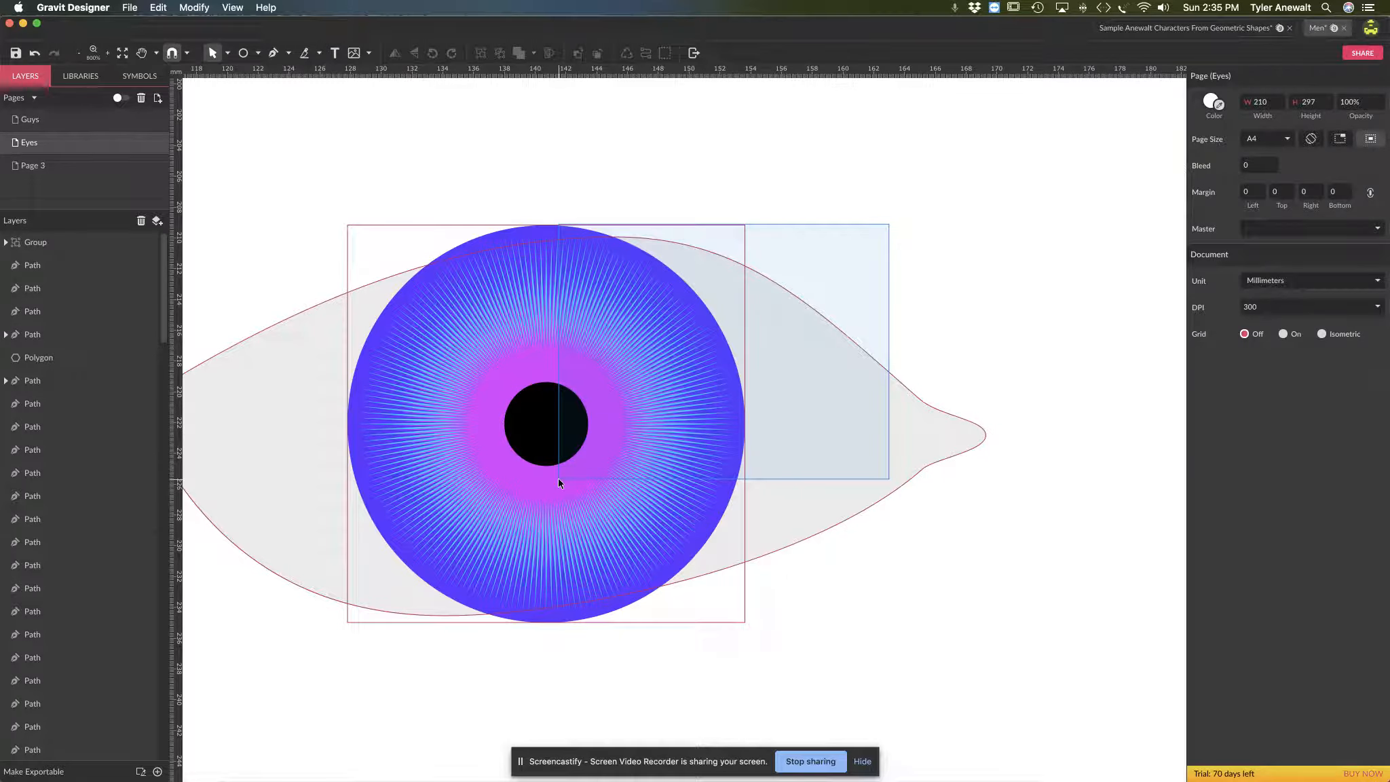
left_click_drag(558, 478, 558, 478)
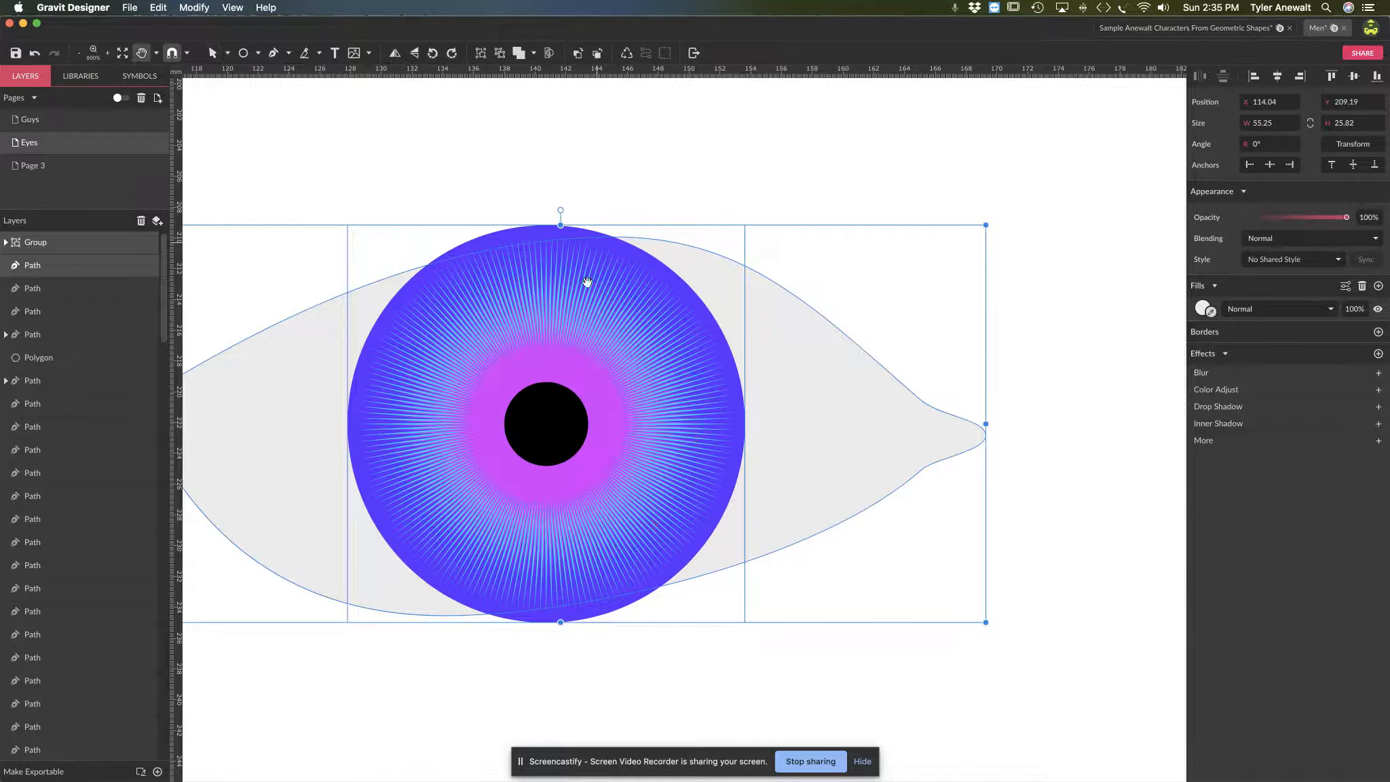
left_click(515, 403, "alt")
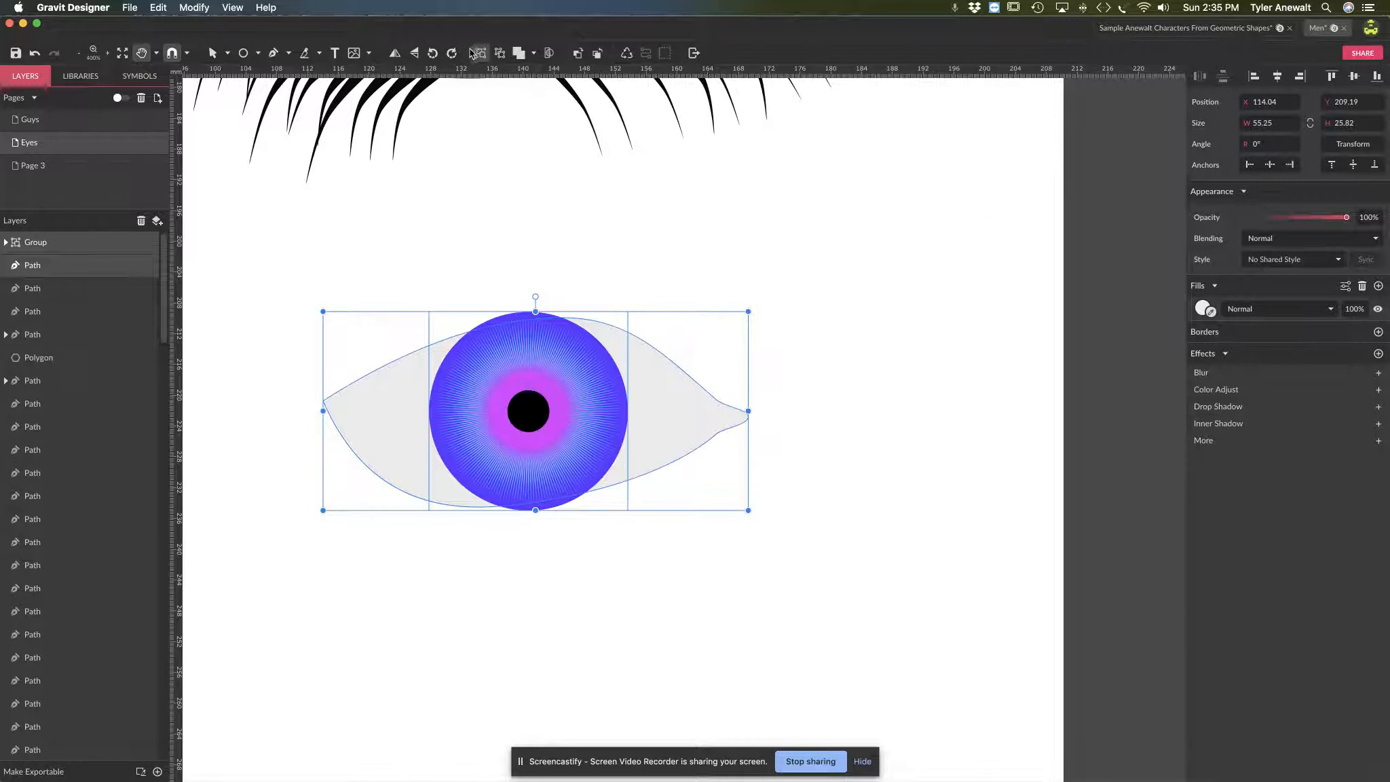
left_click(549, 54)
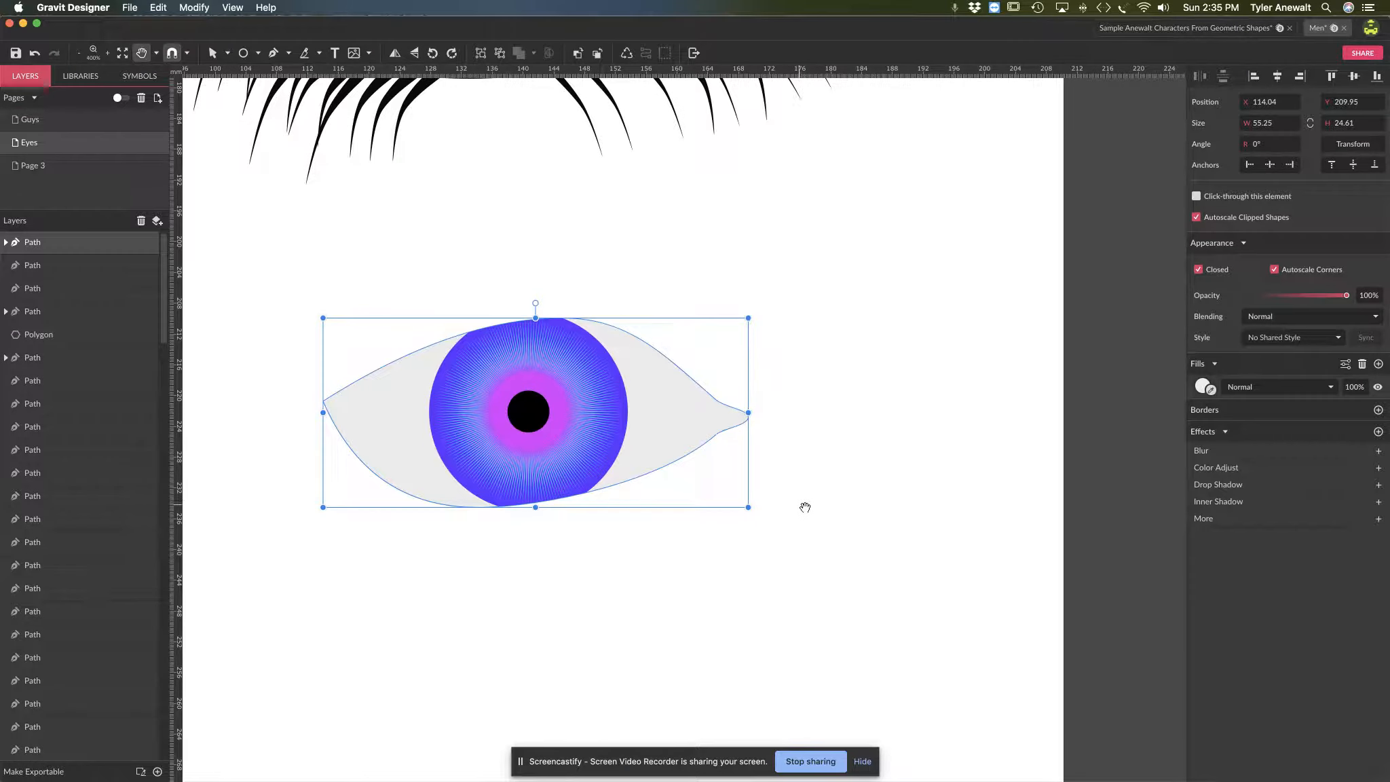
key("v")
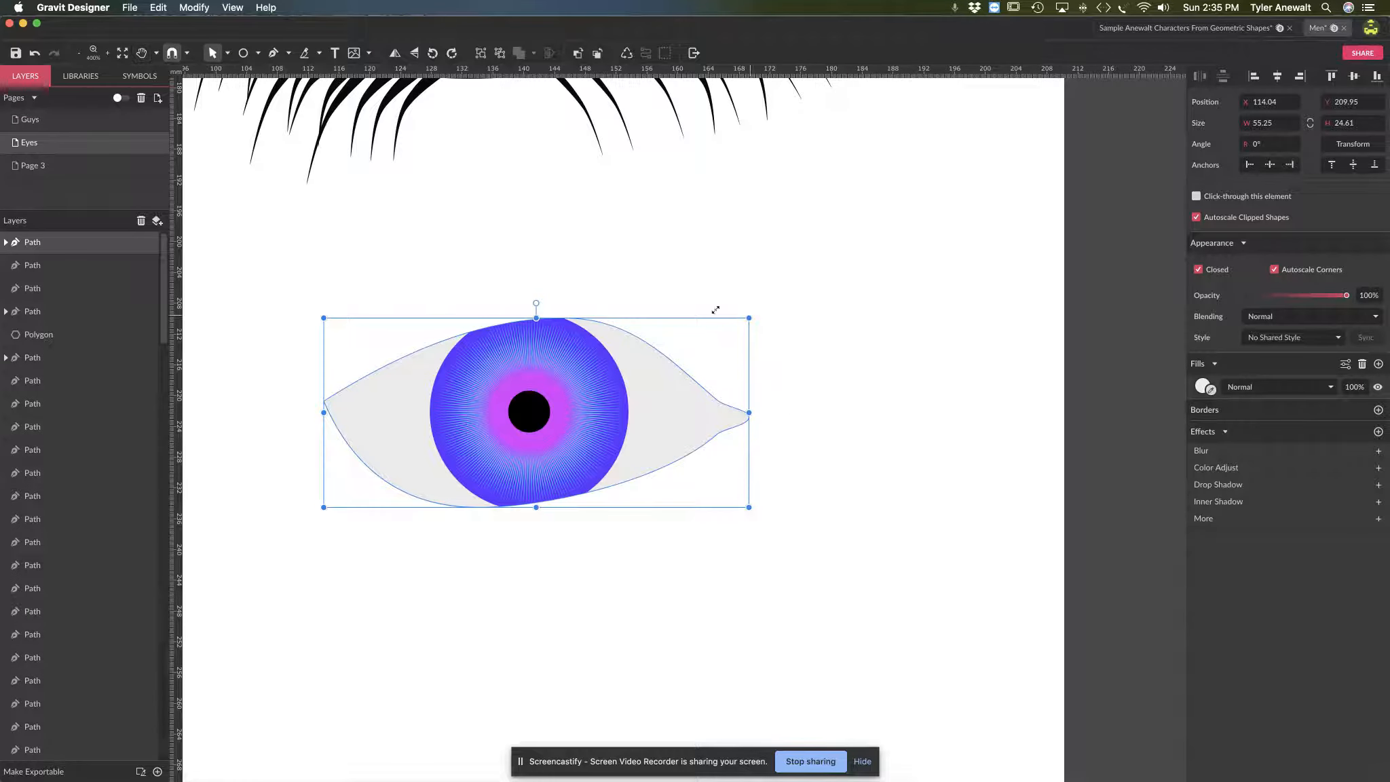
Draw a circle about 23 mm wide beside the eye and place an overlapping copy offset diagonally from it
left_click(243, 55)
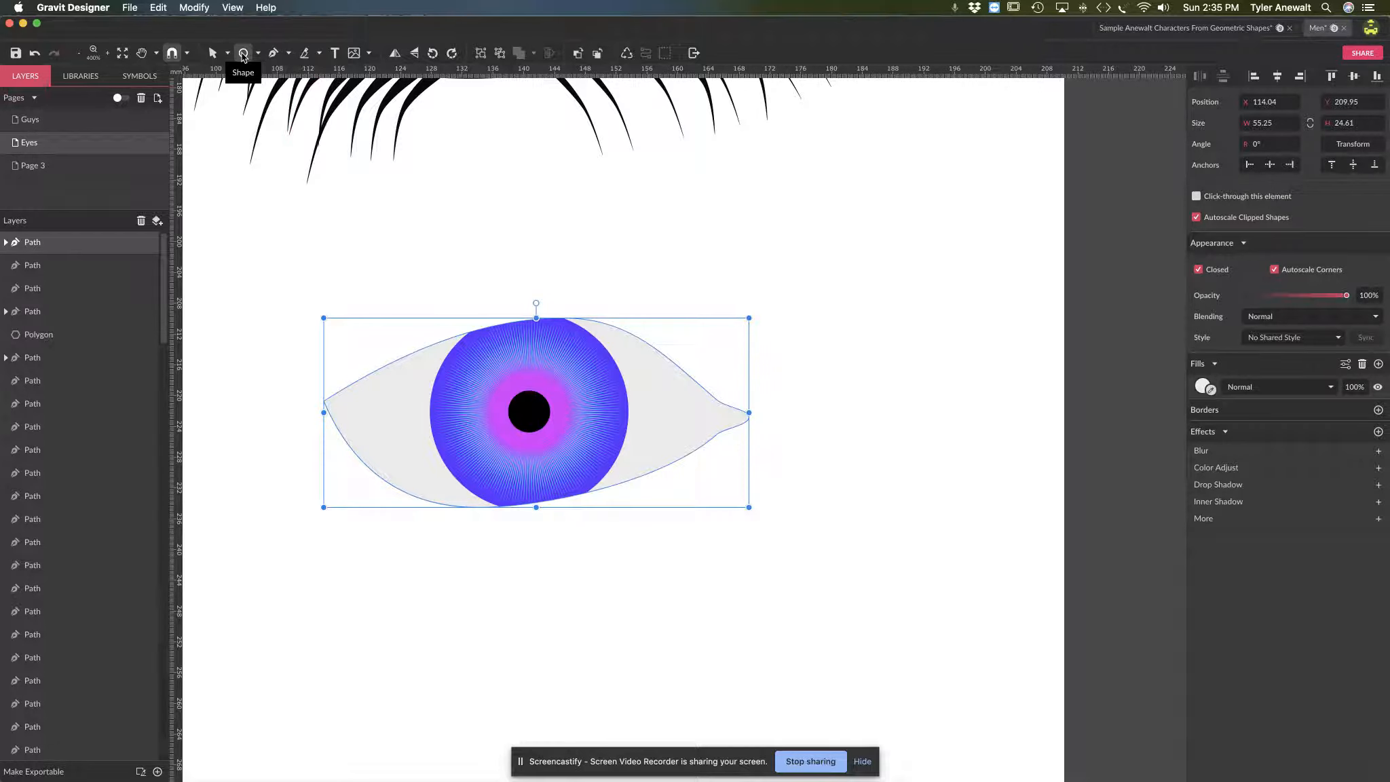
mouse_move(826, 261)
left_mouse_down()
mouse_move(874, 335)
mouse_move(989, 438)
left_mouse_up()
left_click_drag(921, 352, 884, 297)
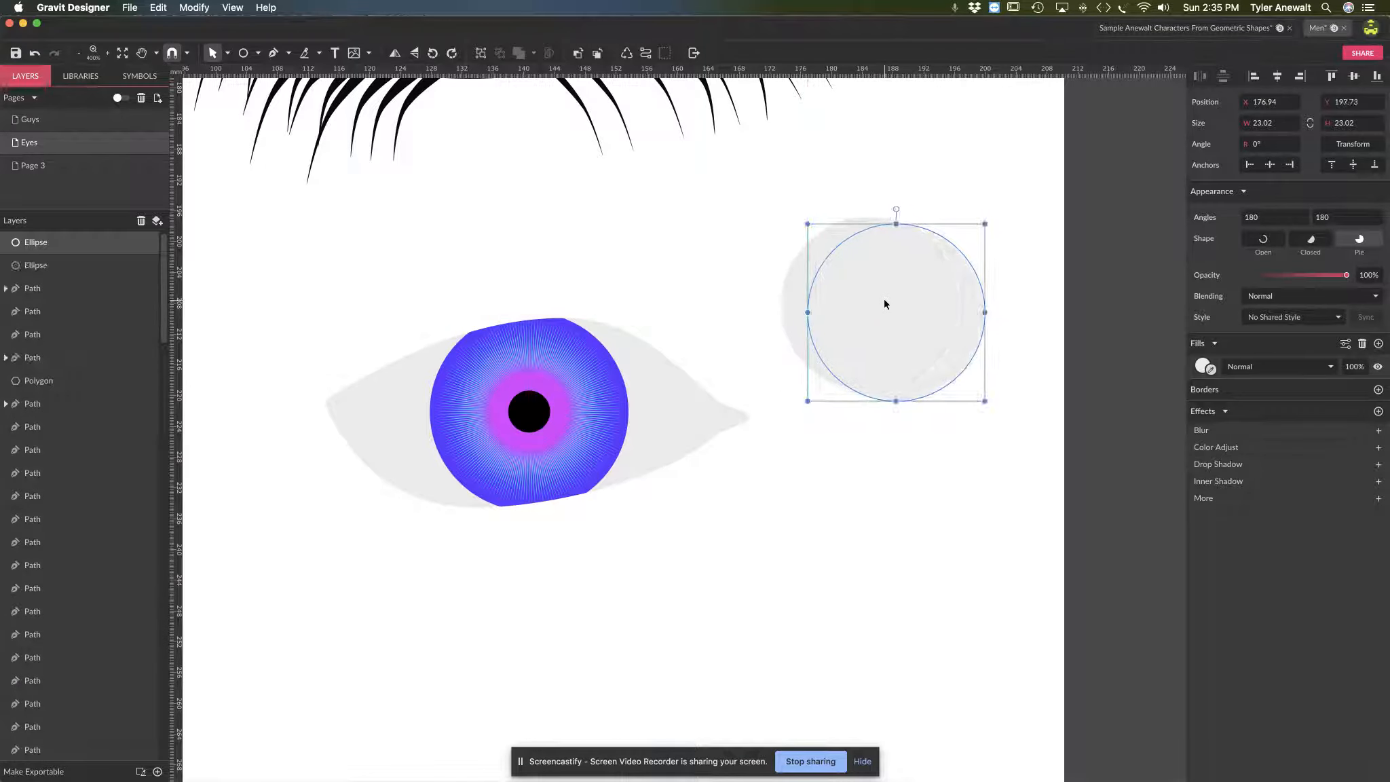
Subtract the offset circle from the original to form a crescent and move it next to the eye
left_click(748, 242)
left_click_drag(743, 224, 903, 347)
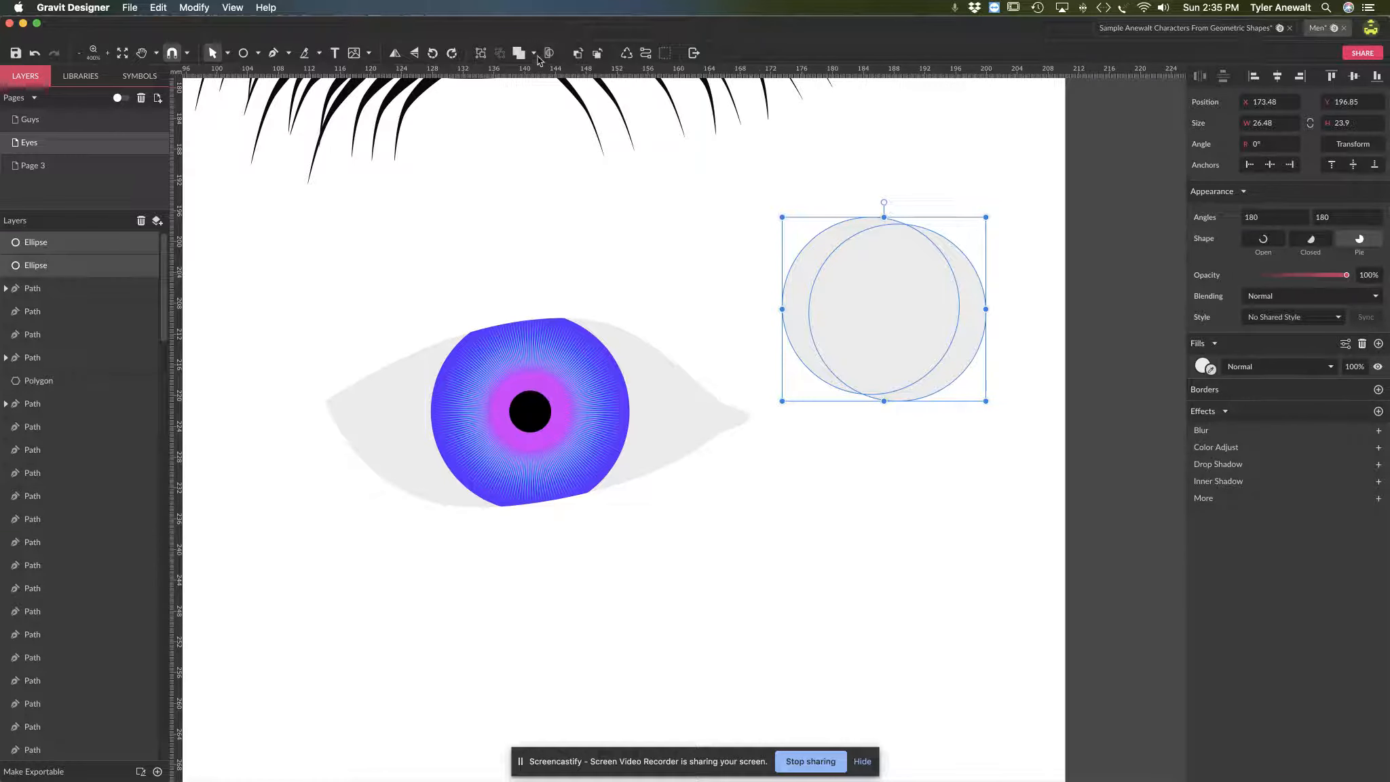
left_click_drag(834, 175, 883, 272)
left_click(534, 53)
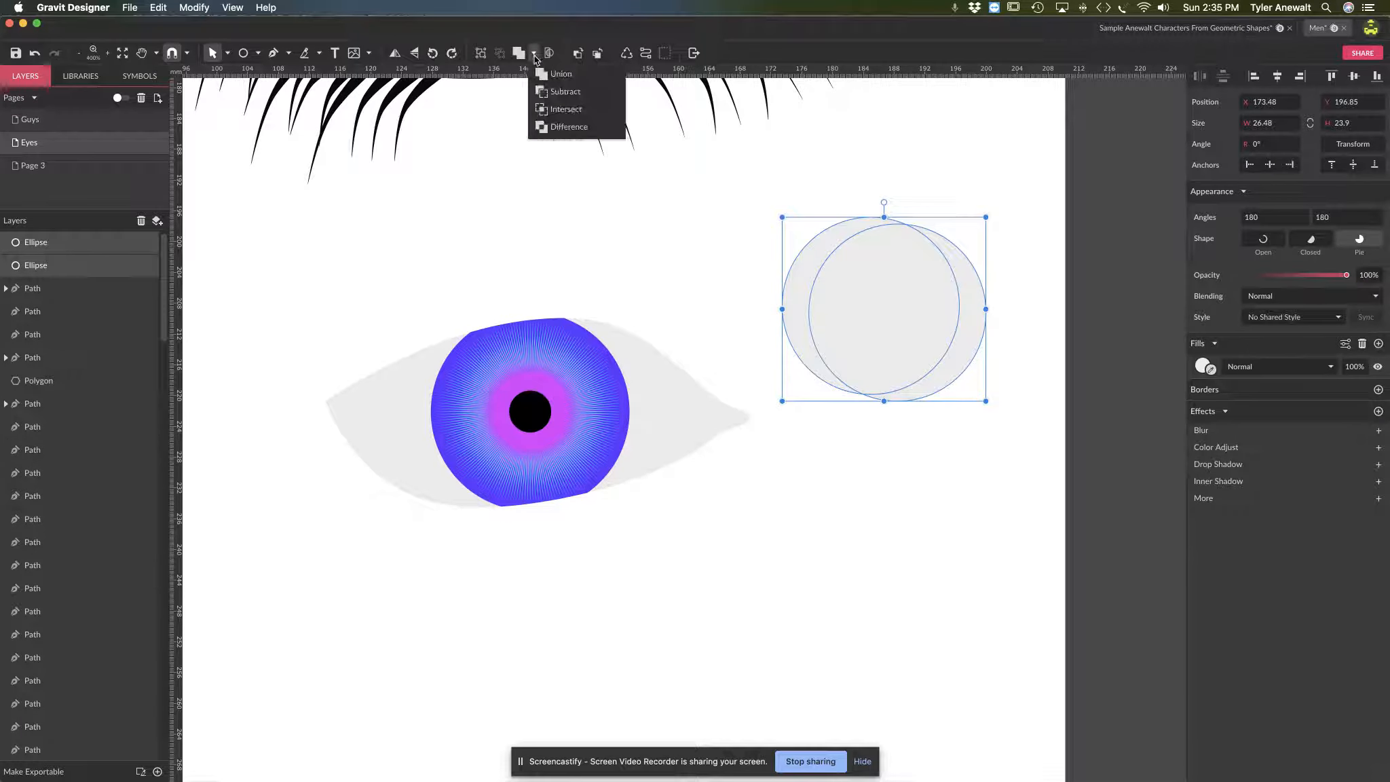
left_click_drag(794, 282, 811, 374)
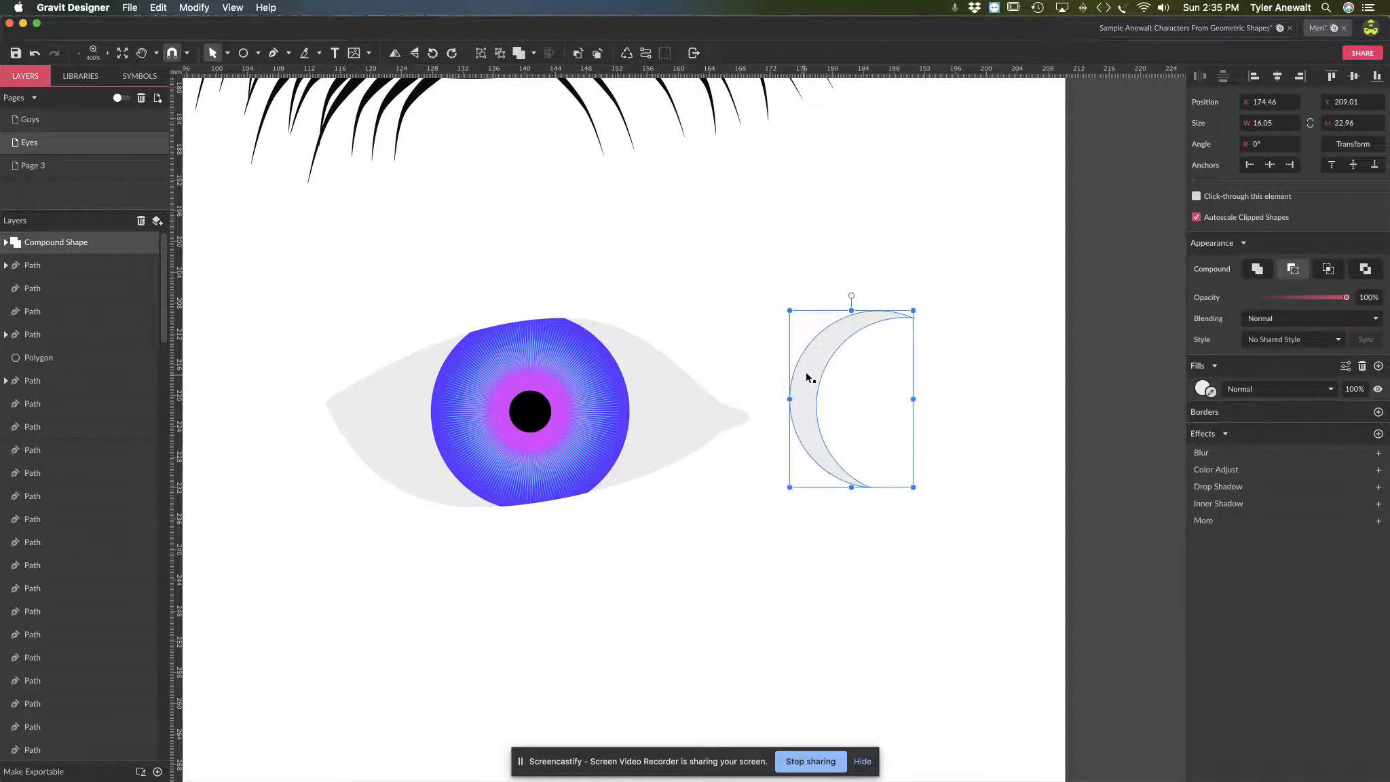
Slice the crescent into four pieces with three Knife cuts across its width
left_click(312, 57)
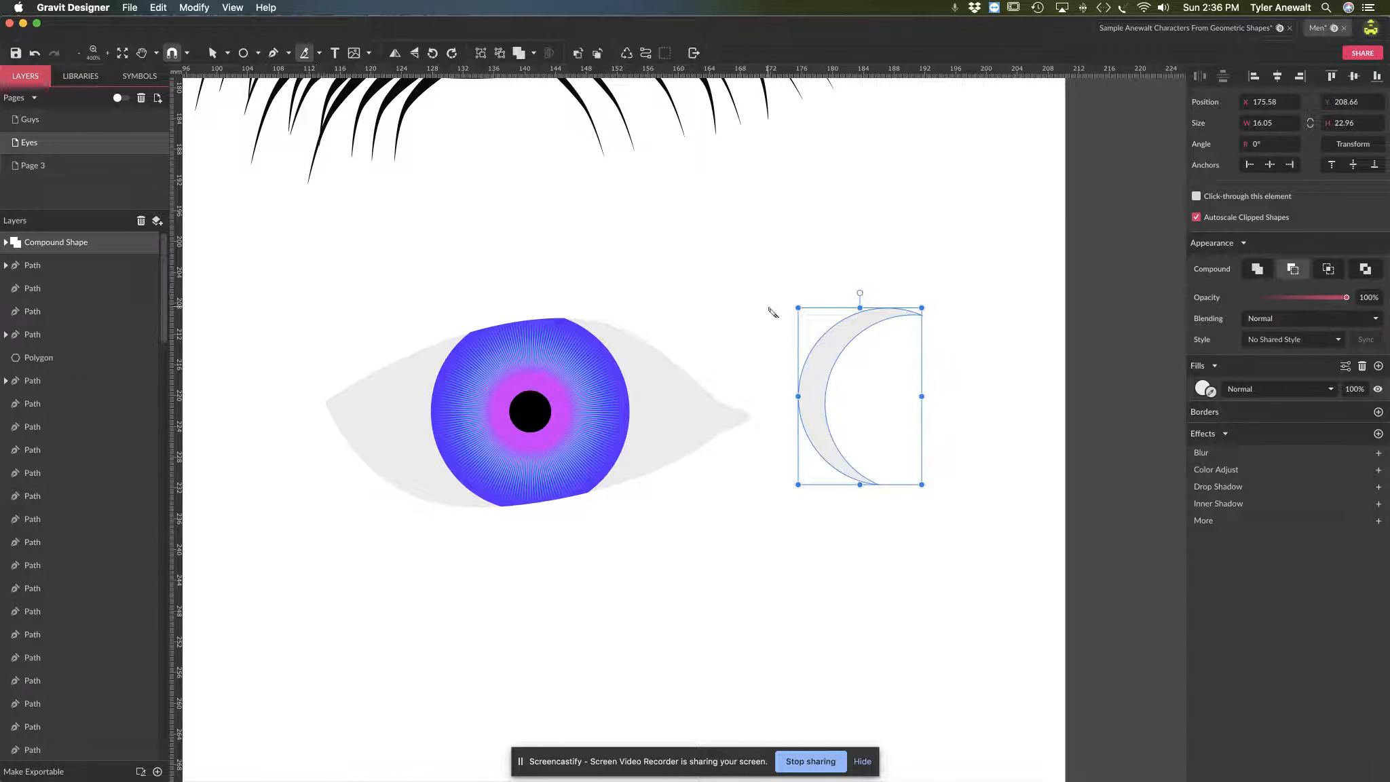
left_click_drag(772, 306, 908, 378)
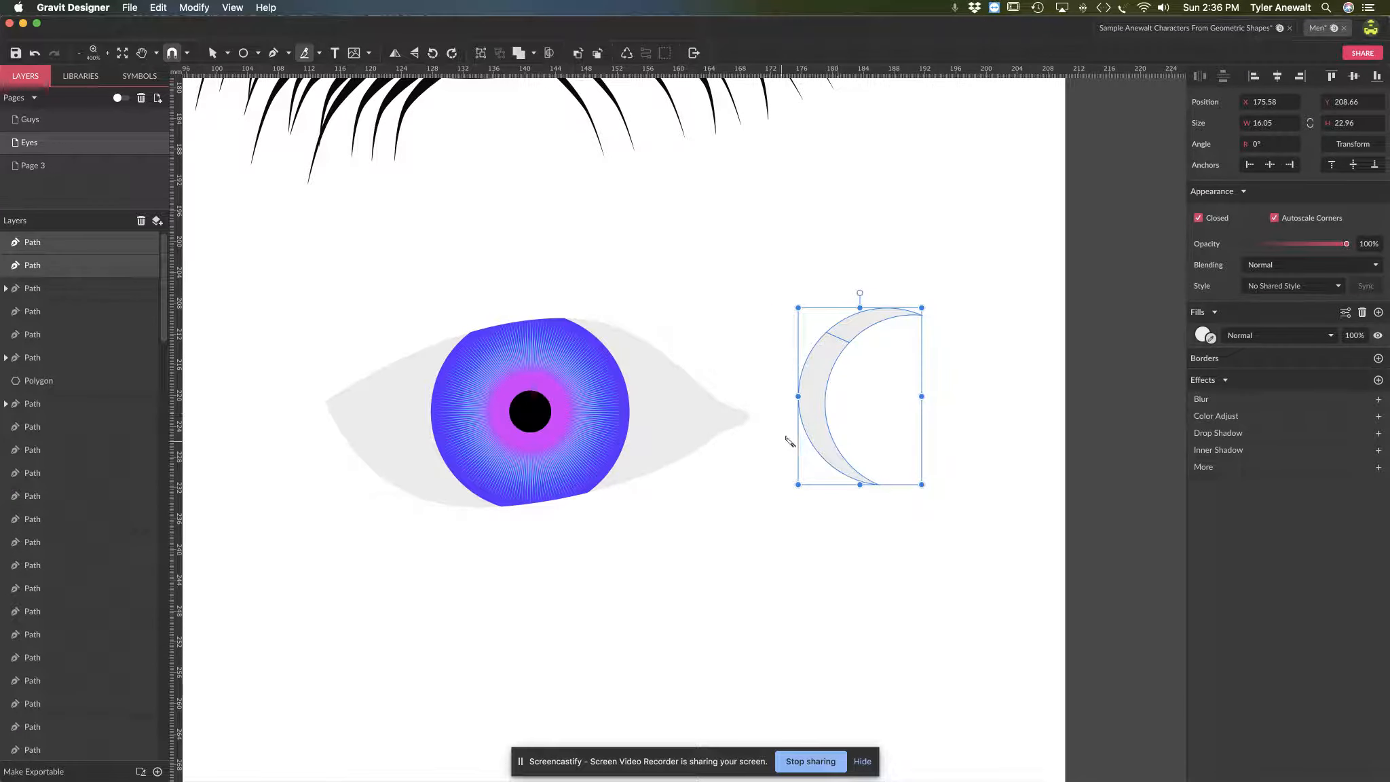
left_click_drag(788, 378, 903, 405)
left_click_drag(775, 472, 912, 444)
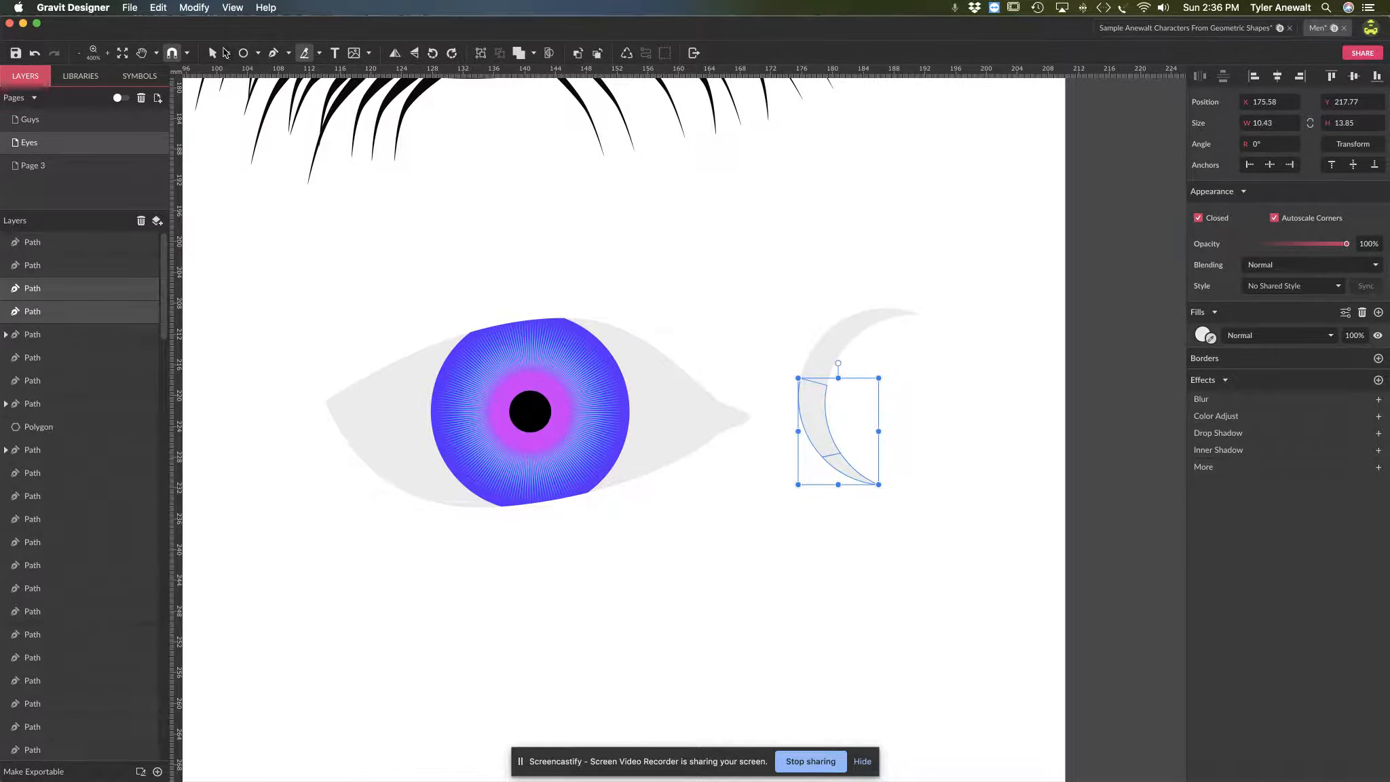
Select all four crescent pieces and fill them white
left_click(226, 53)
left_click(244, 71)
left_click_drag(796, 282, 954, 528)
left_click(1202, 336)
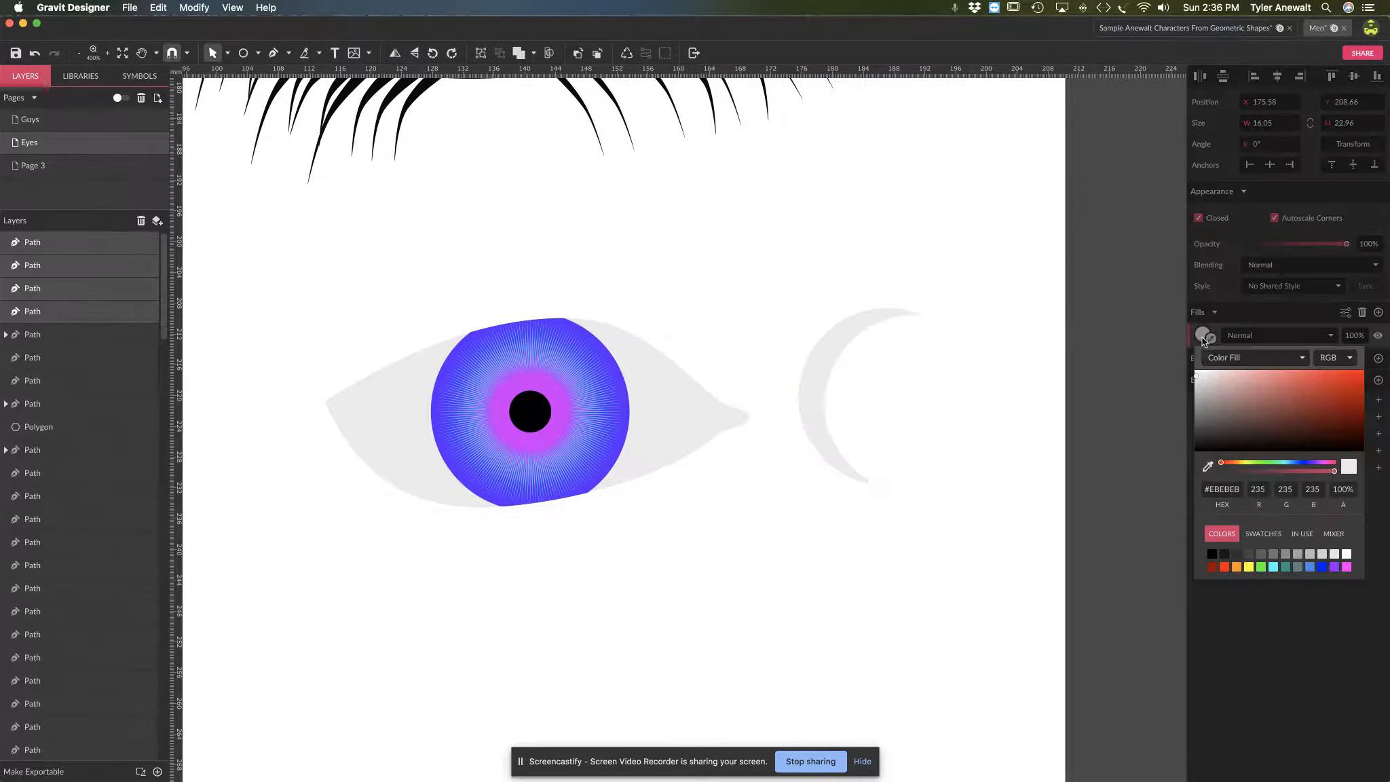
left_click(1030, 404)
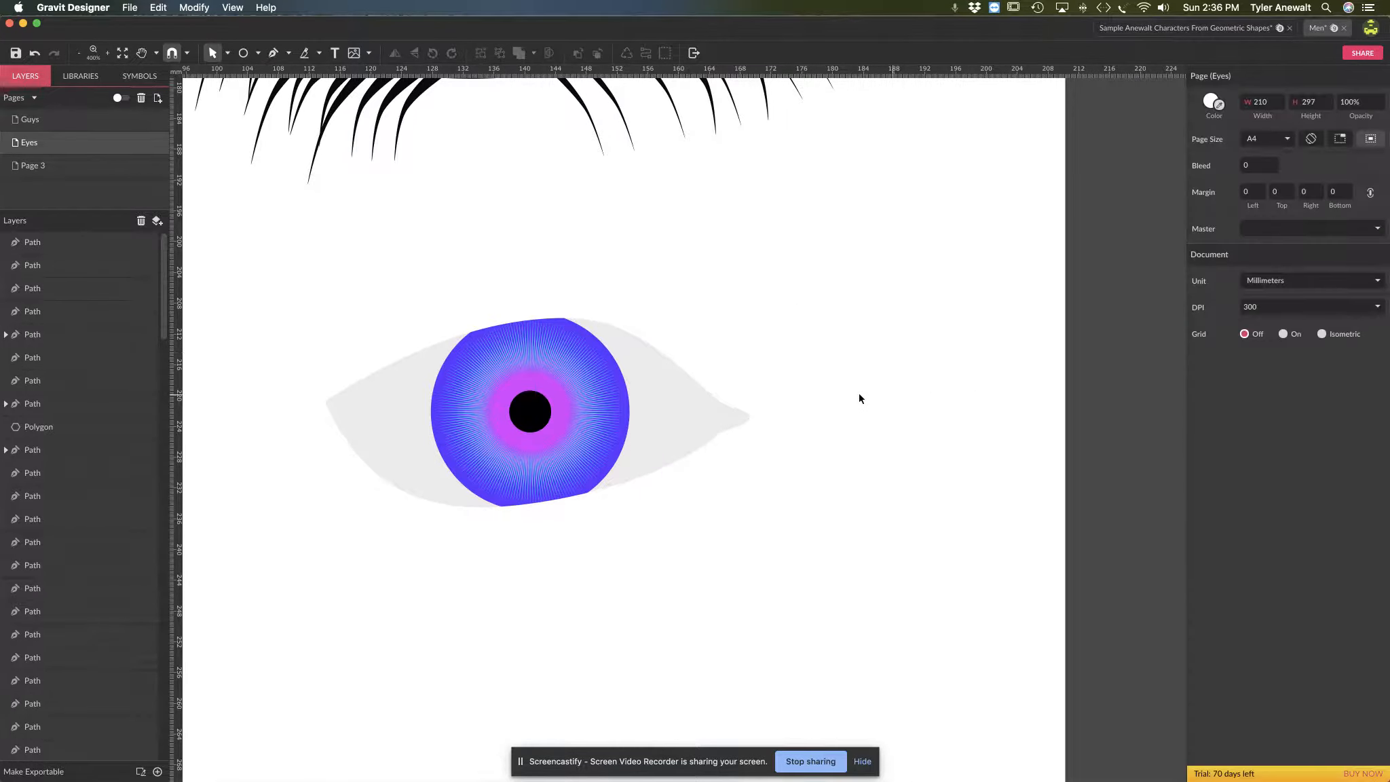
Place the three lower white crescent pieces as highlights along the iris's left edge, rotating the longest one by 11.8°
left_click_drag(837, 332, 462, 399)
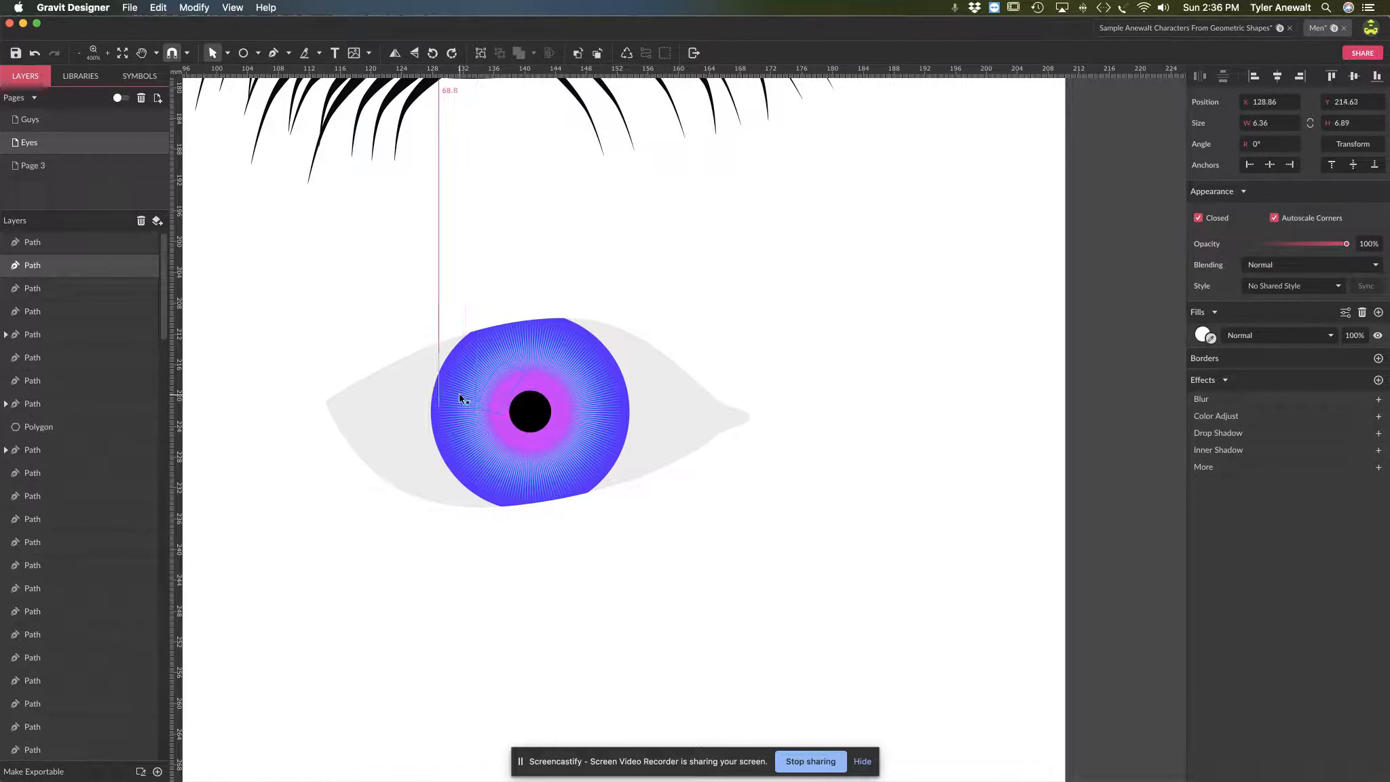
left_click(857, 423)
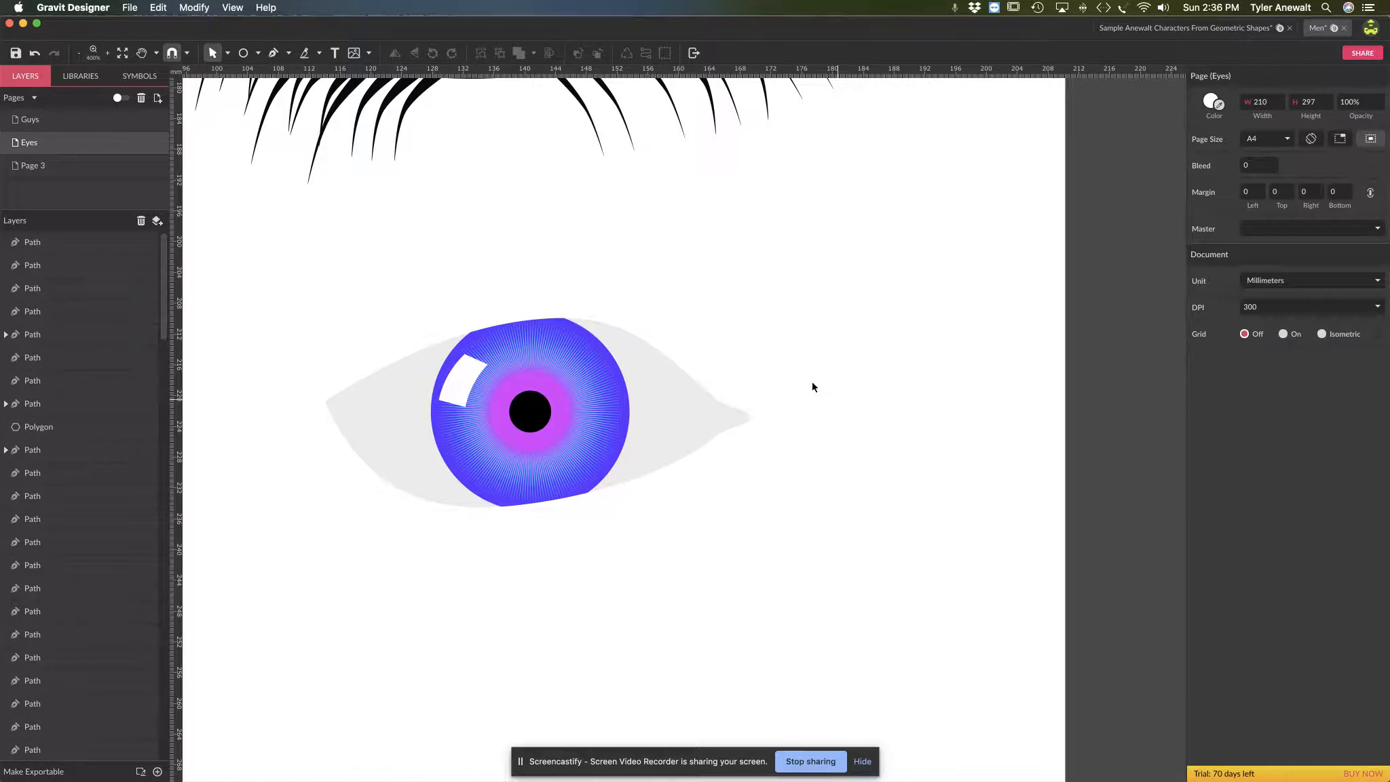
left_click_drag(807, 410, 450, 448)
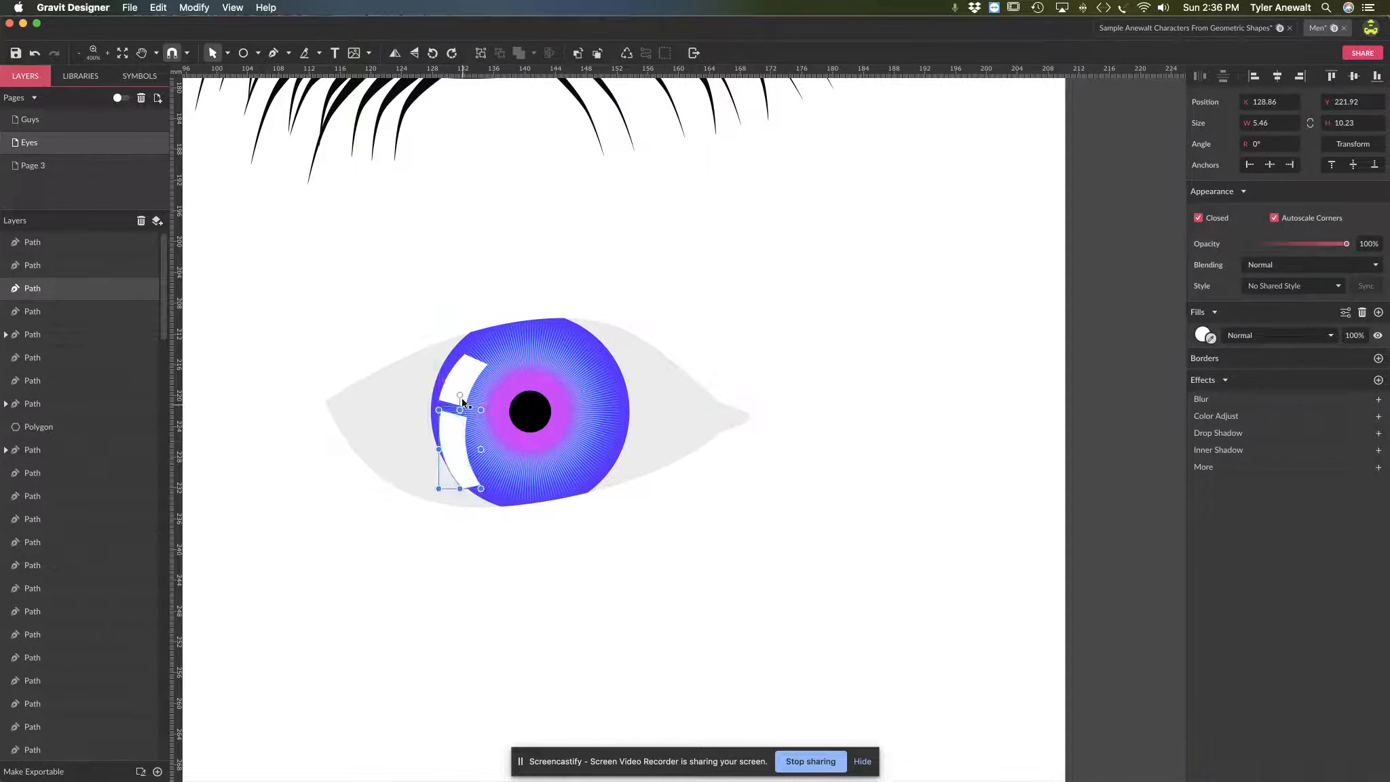
left_click_drag(460, 395, 486, 438)
left_click_drag(849, 463, 506, 494)
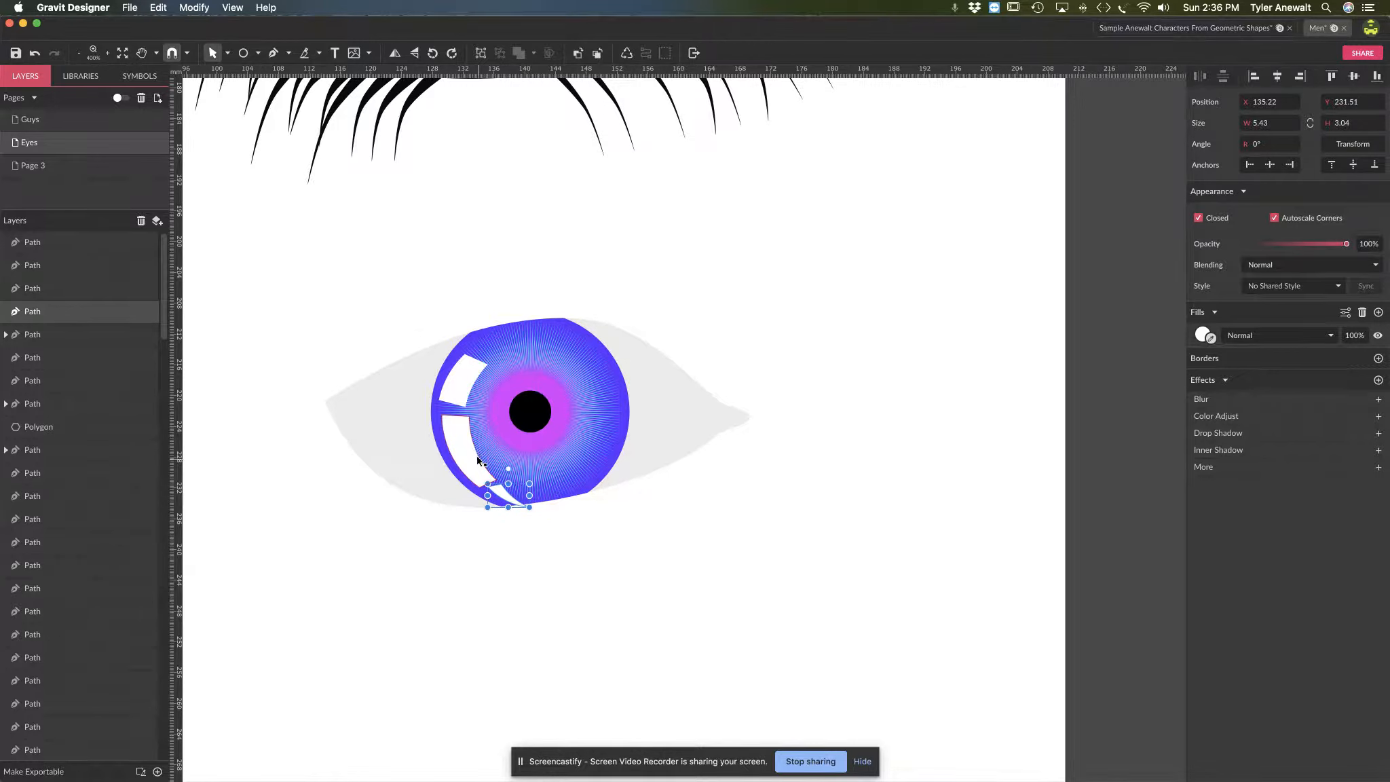
Reposition the three white highlights so they follow the iris's curve with narrow gaps between them
left_click(473, 452)
left_click_drag(469, 380, 462, 389)
left_click_drag(465, 451, 462, 432)
left_click_drag(503, 494, 481, 459)
left_click(476, 456)
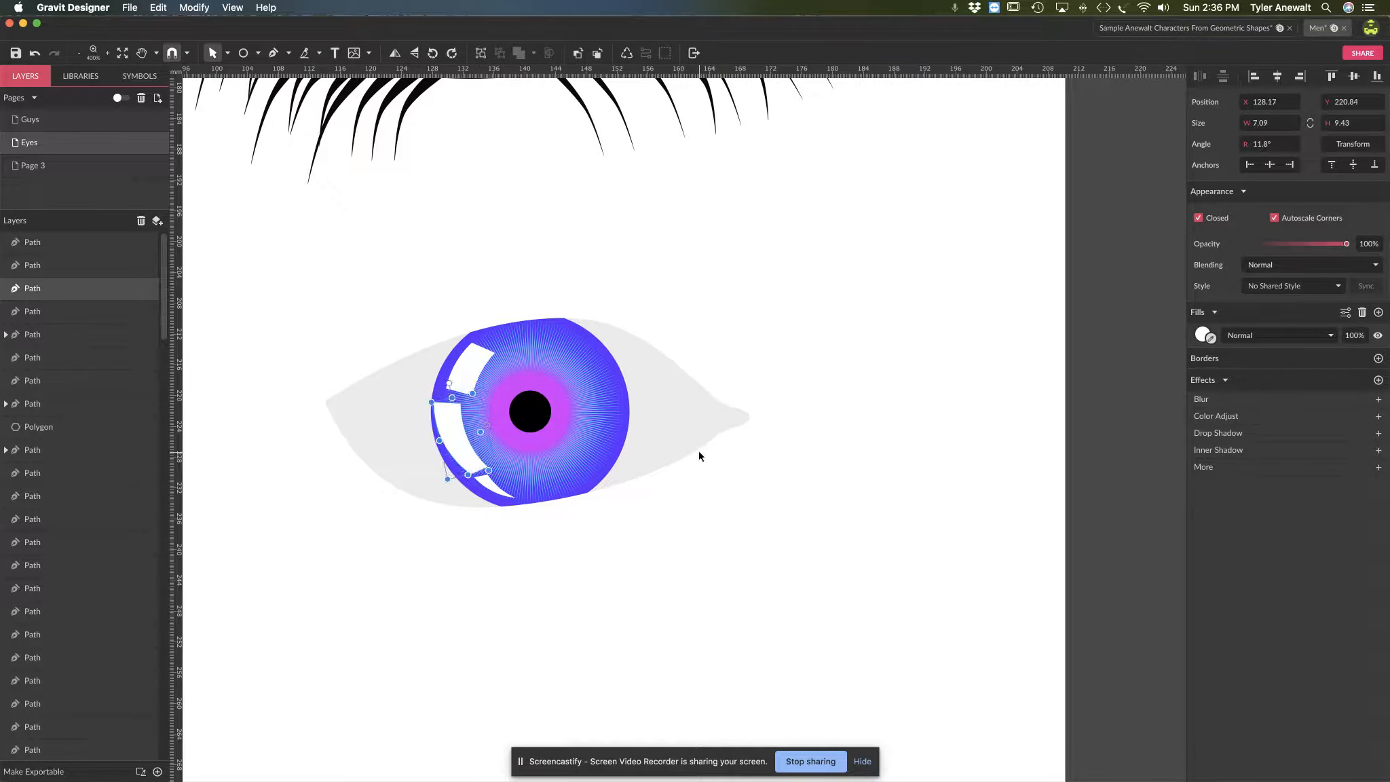
left_click(698, 449)
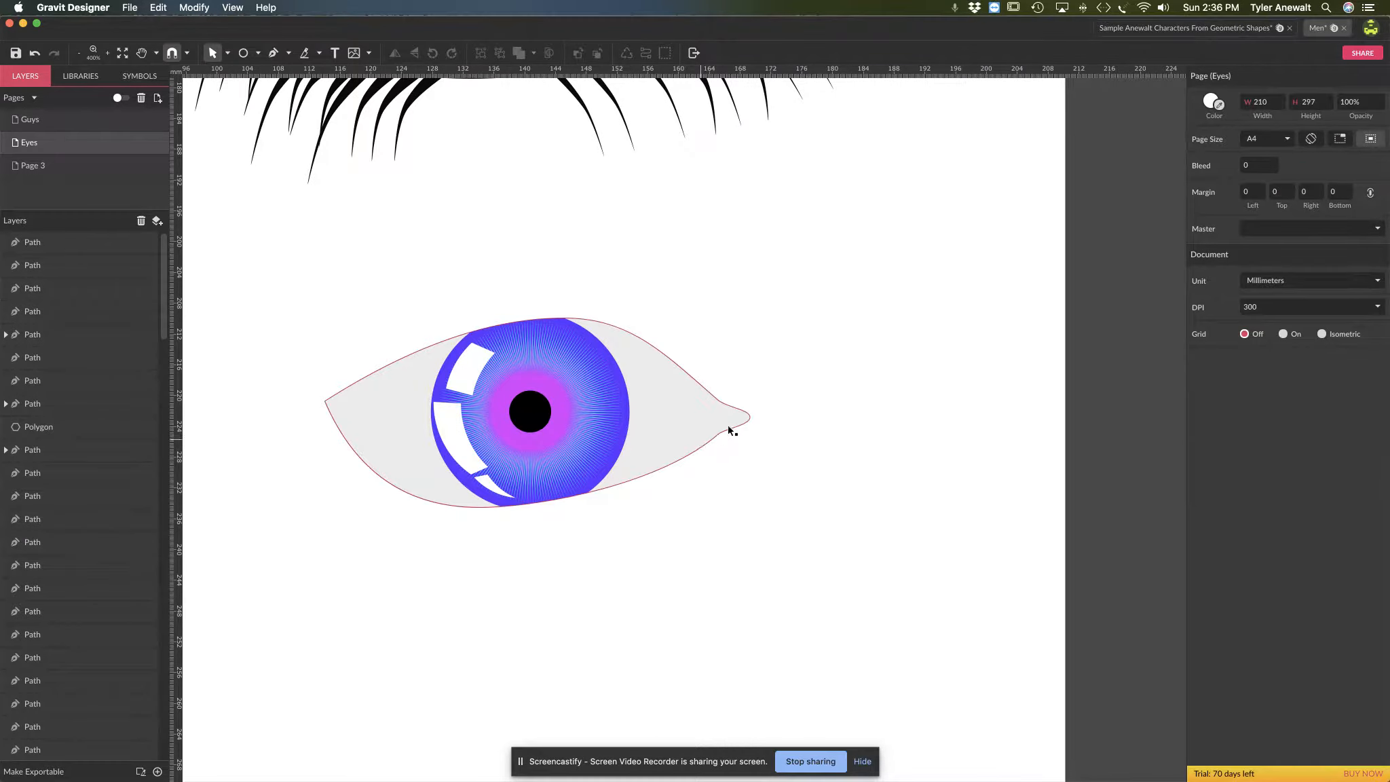
Add a 1 pt black border to the eye white shape
left_click(672, 423)
left_click(1381, 411)
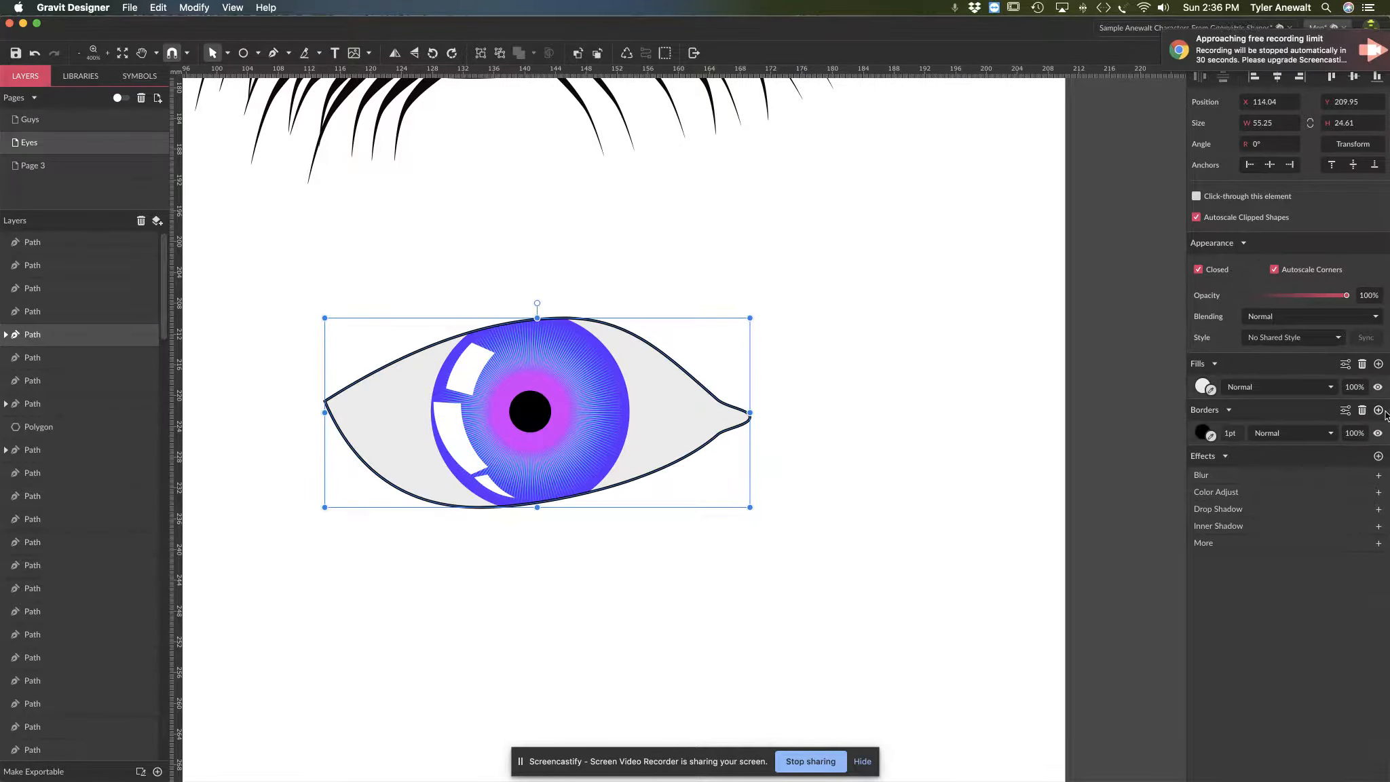
left_click(1001, 438)
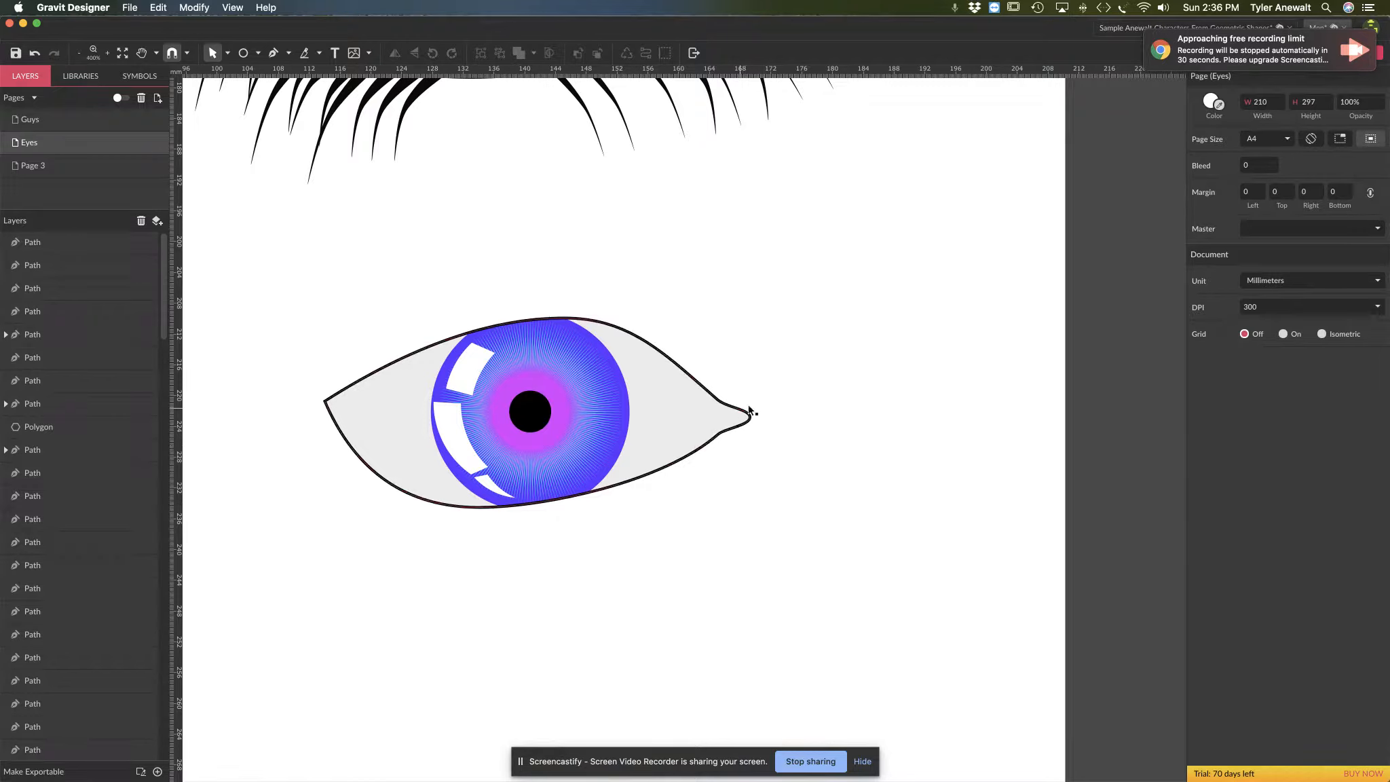
Draw an ellipse about 16 × 8.4 mm over the eye's narrow pointed corner and fill it light pink
left_click(243, 53)
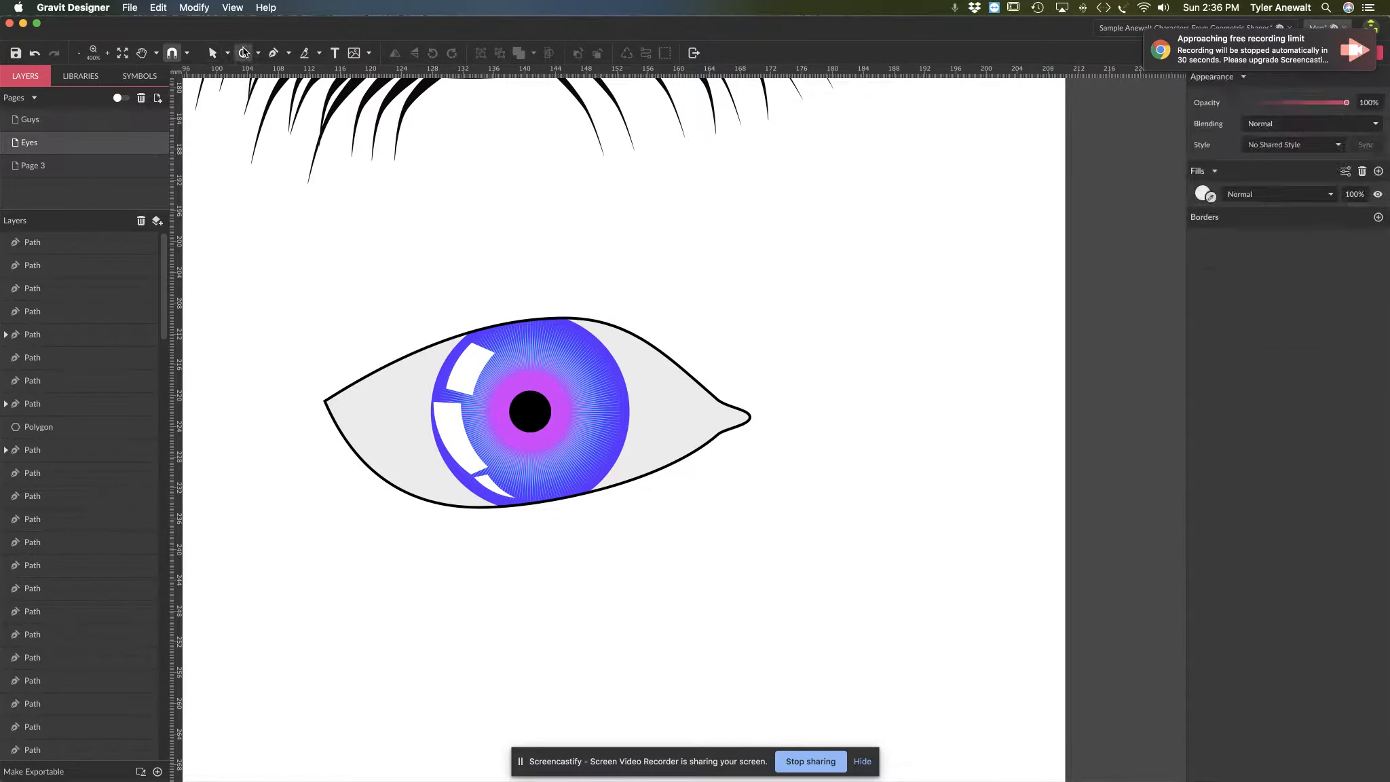
mouse_move(824, 410)
left_mouse_down()
mouse_move(761, 464)
mouse_move(679, 360)
mouse_move(699, 373)
left_mouse_up()
left_click(1203, 366)
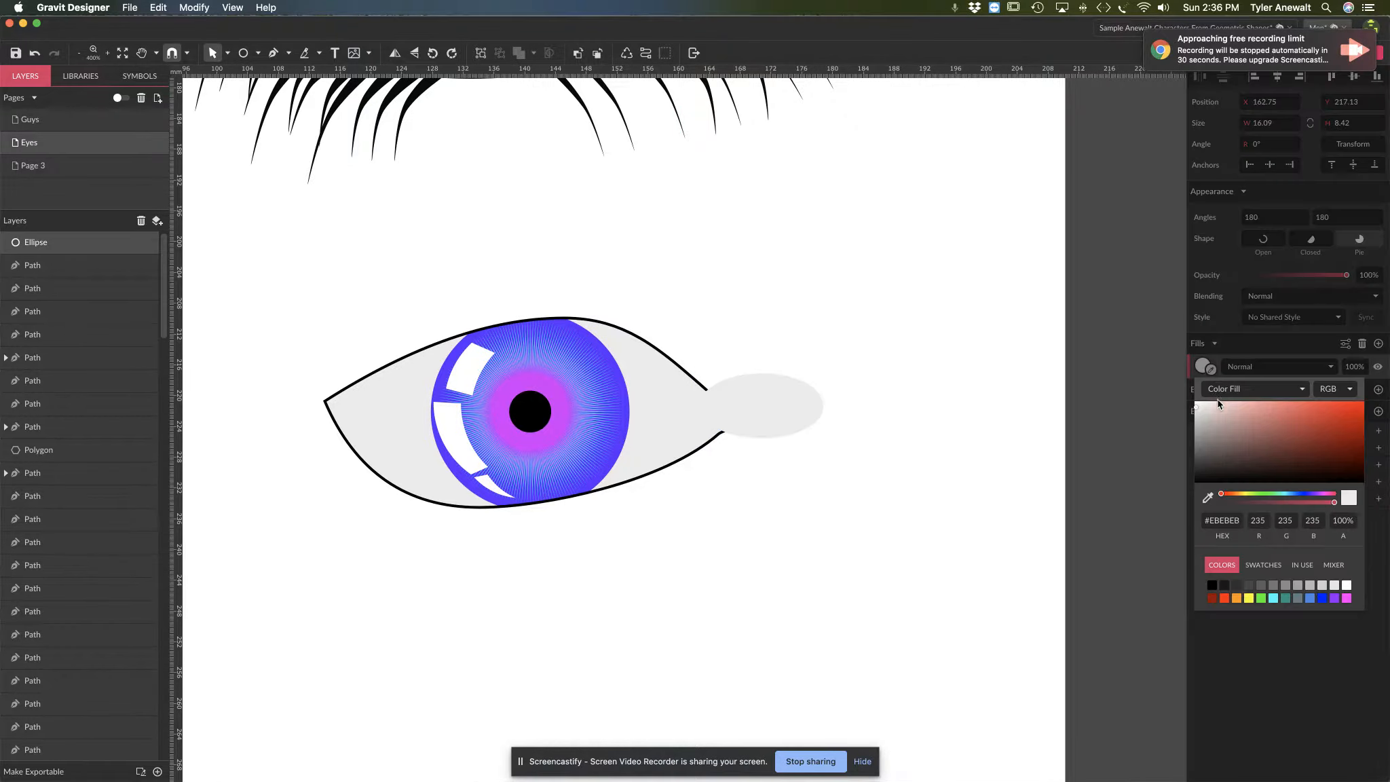
left_click(1237, 406)
left_click(800, 431)
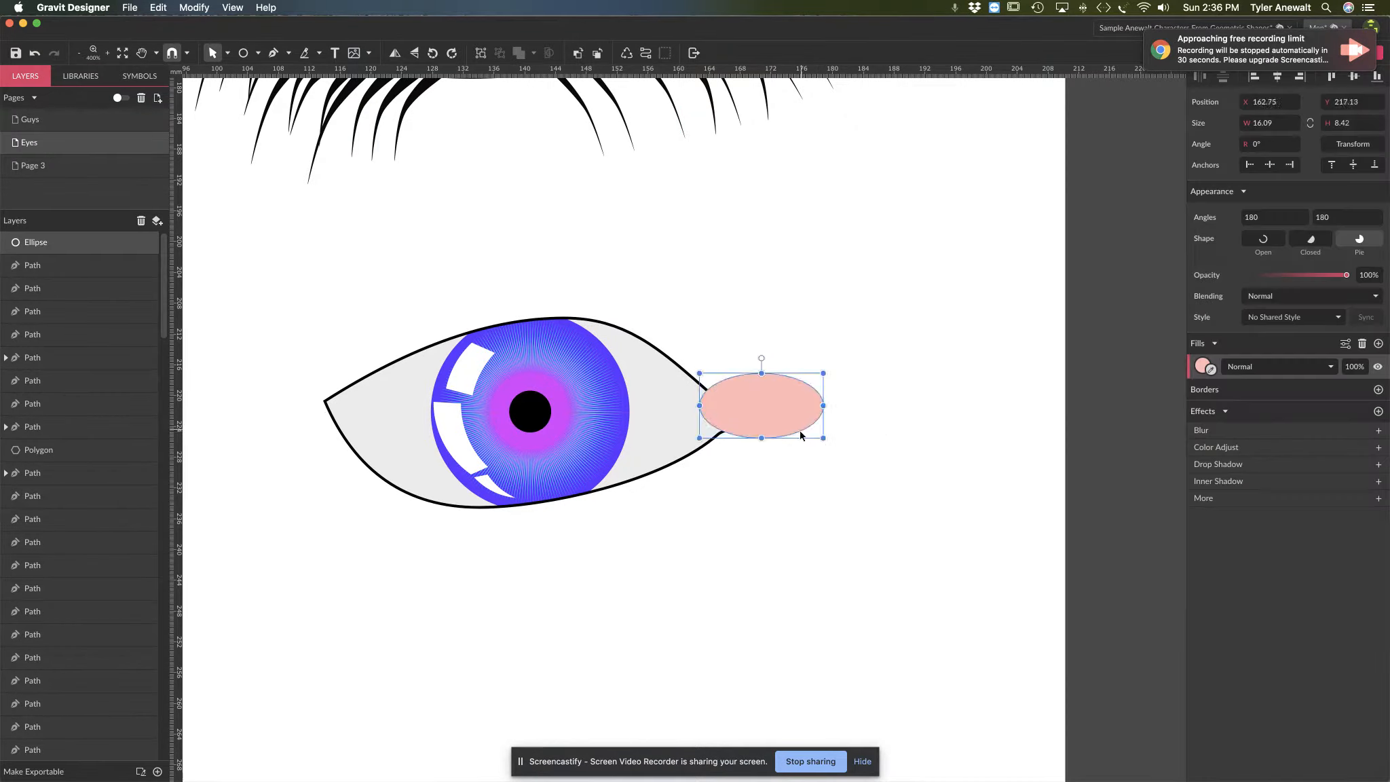
Shift the pink ellipse slightly down over the narrow corner and clip it inside the eye white shape
left_click_drag(849, 306, 670, 449)
left_click(1104, 406)
left_click_drag(776, 488, 685, 367)
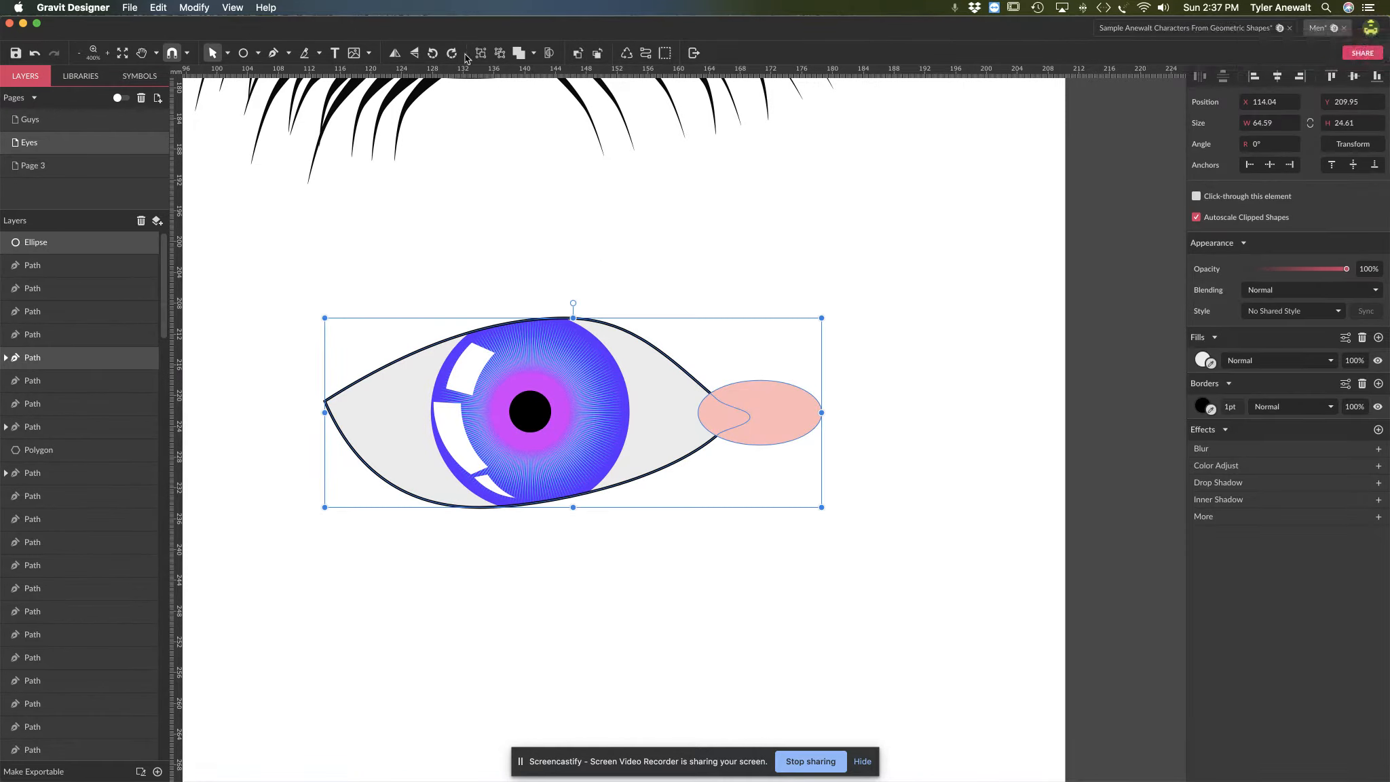
left_click(549, 54)
left_click(914, 290)
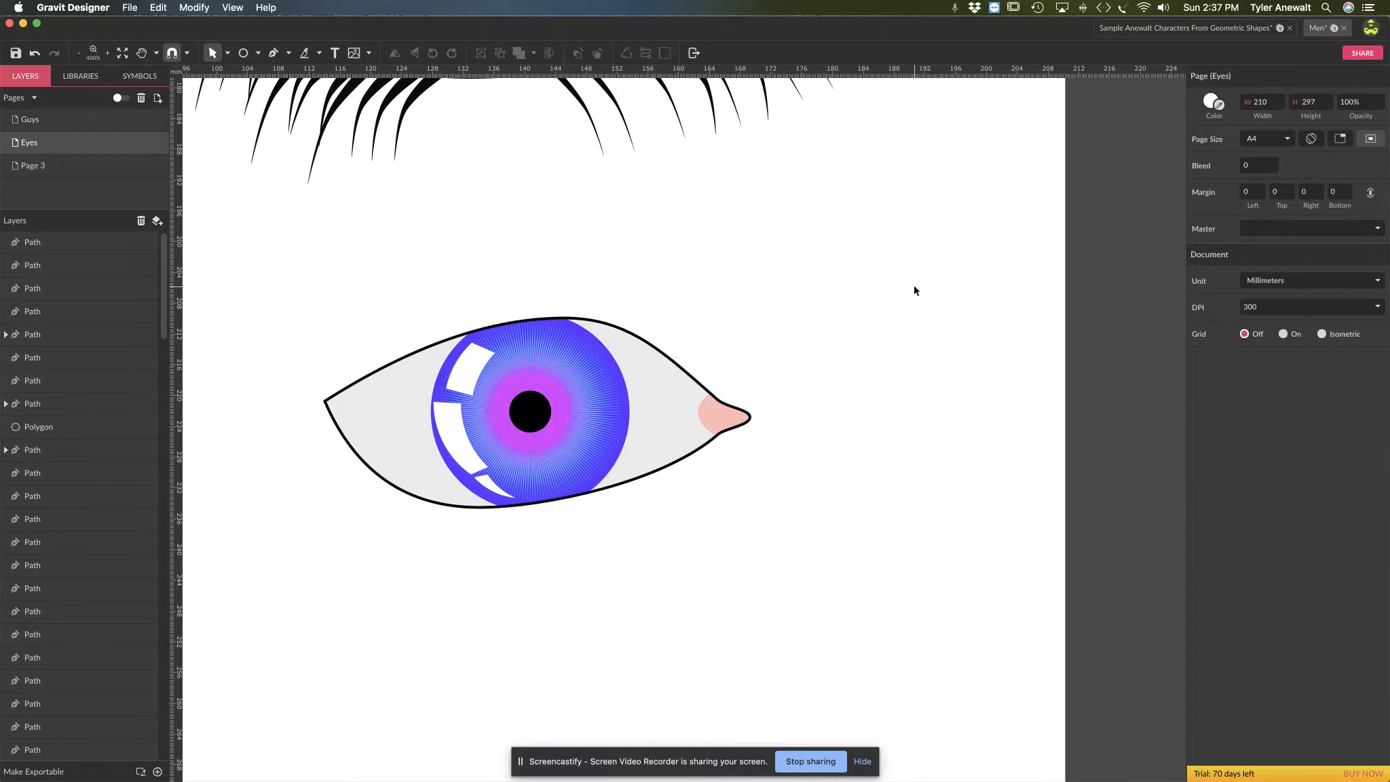
Rotate the longest white highlight to 0.8° and fit it between its neighbours along the iris's edge
left_click(444, 431)
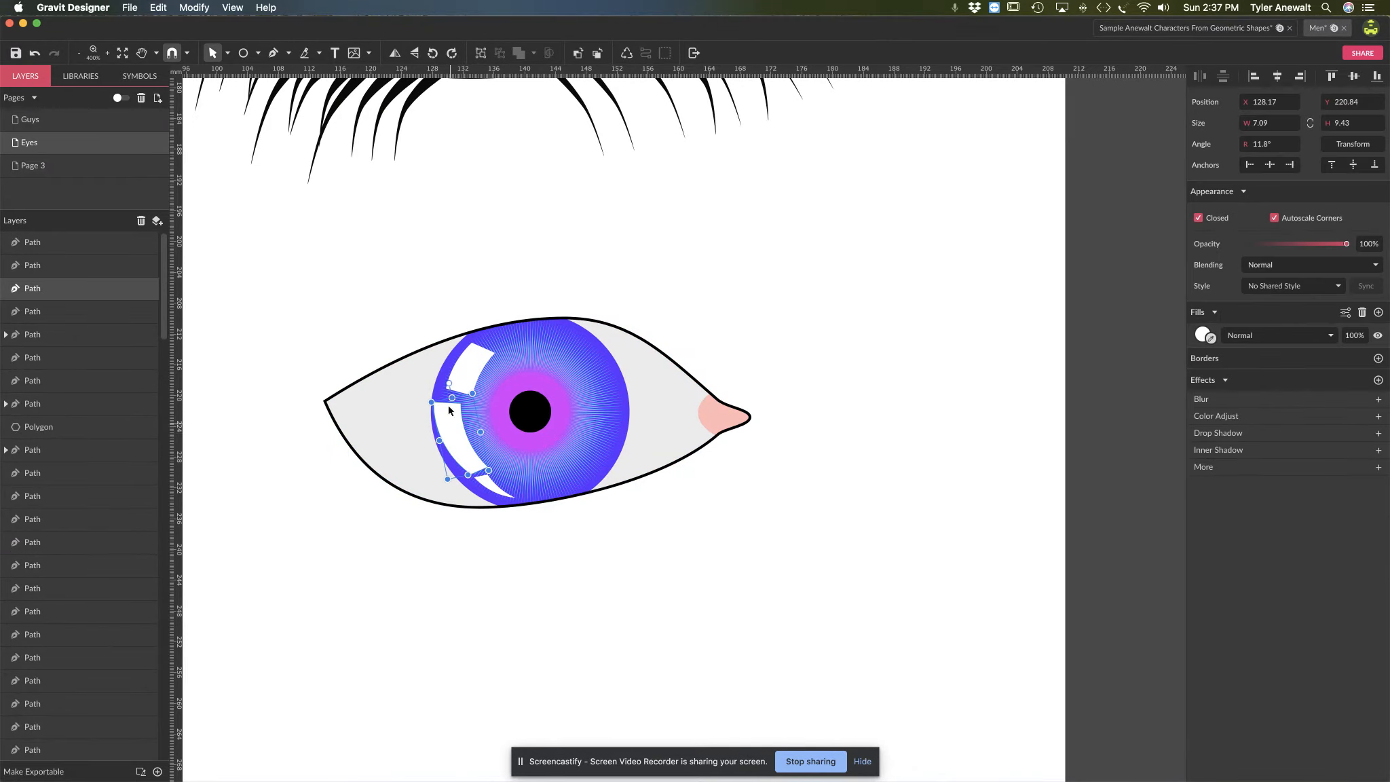
left_click_drag(452, 384, 462, 385)
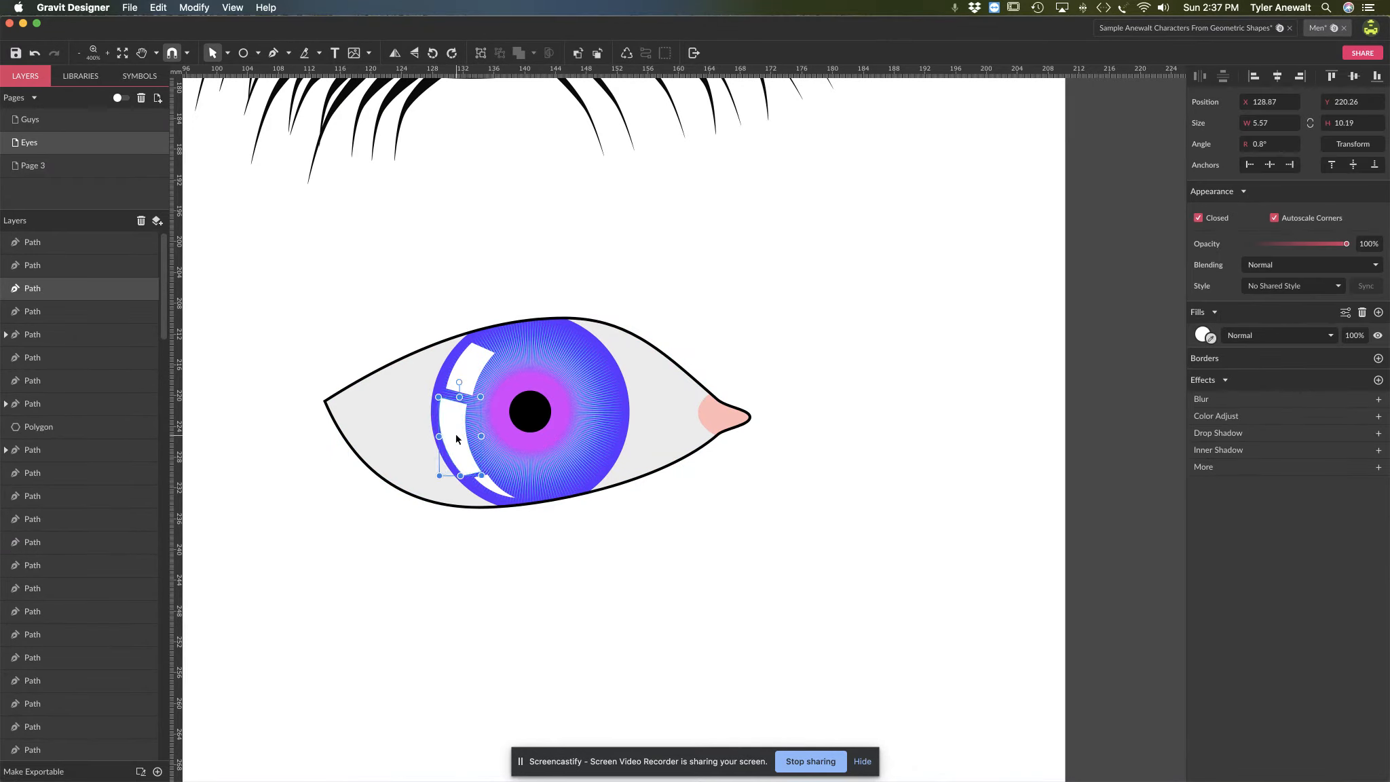